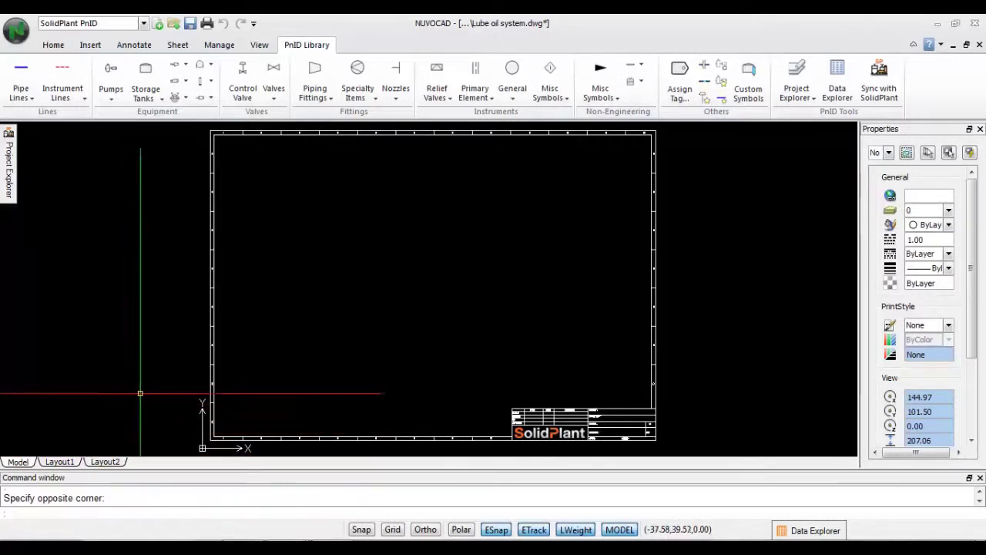
Insert a dome roof tank left of the sheet's centre at a scale of about 21
{"action": "left_click", "coordinate": [144, 71]}
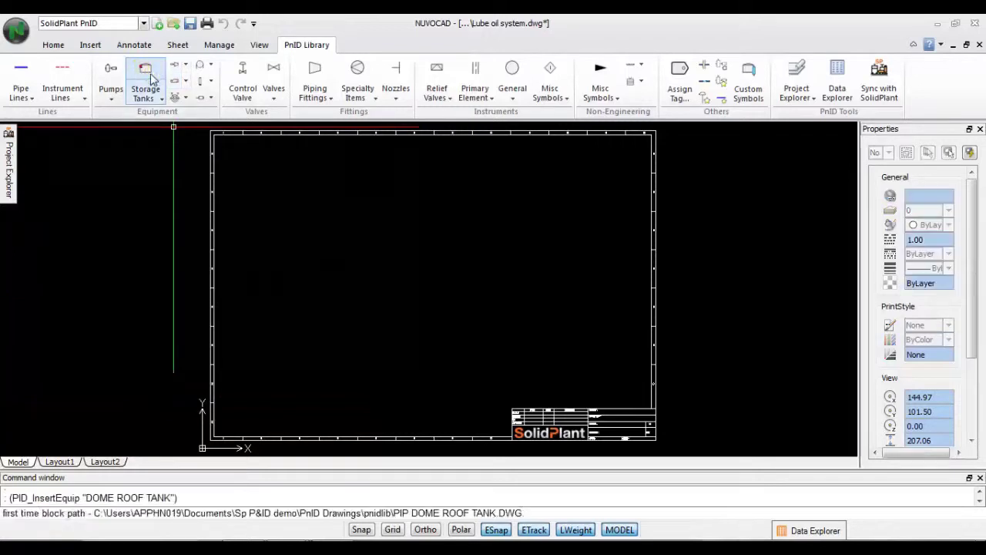
{"action": "left_click", "coordinate": [314, 292]}
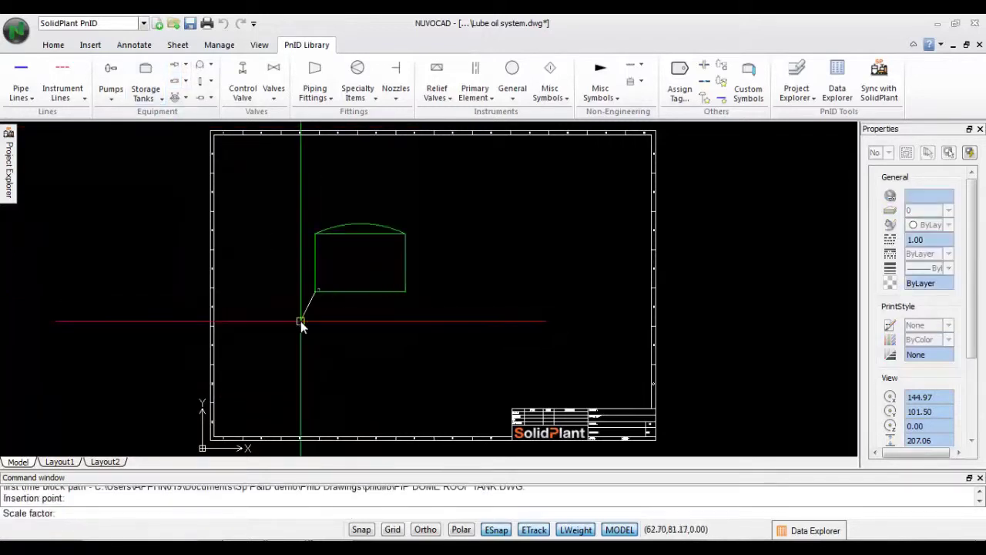
{"action": "left_click", "coordinate": [301, 321]}
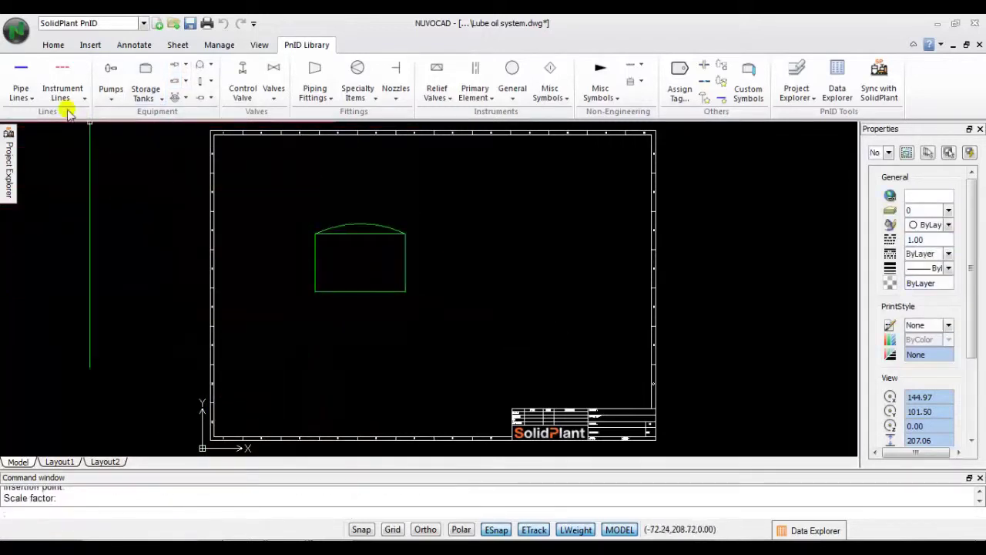
Draw a primary pipe line from the tank's right side, running horizontally outward and turning down
{"action": "left_click", "coordinate": [21, 83]}
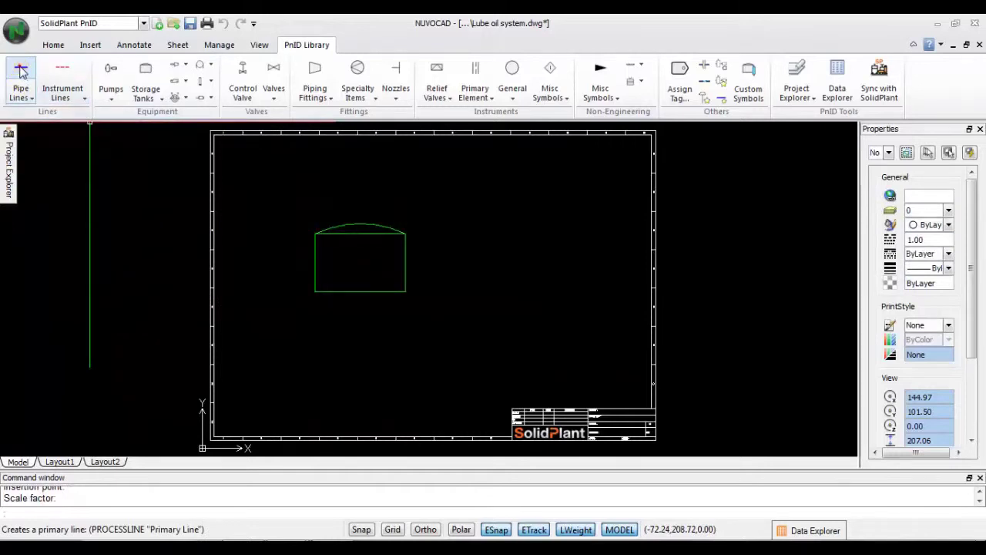
{"action": "left_click", "coordinate": [406, 261]}
{"action": "left_click", "coordinate": [576, 264]}
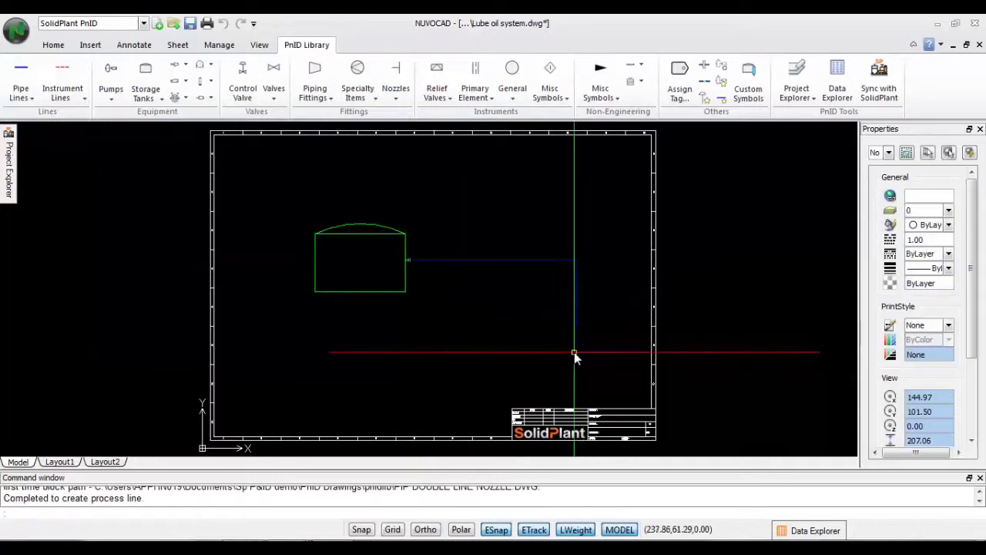
Draw a primary pipe line from the tank's lower left side, running a short way outward and turning down towards the sheet's lower edge
{"action": "left_click", "coordinate": [20, 83]}
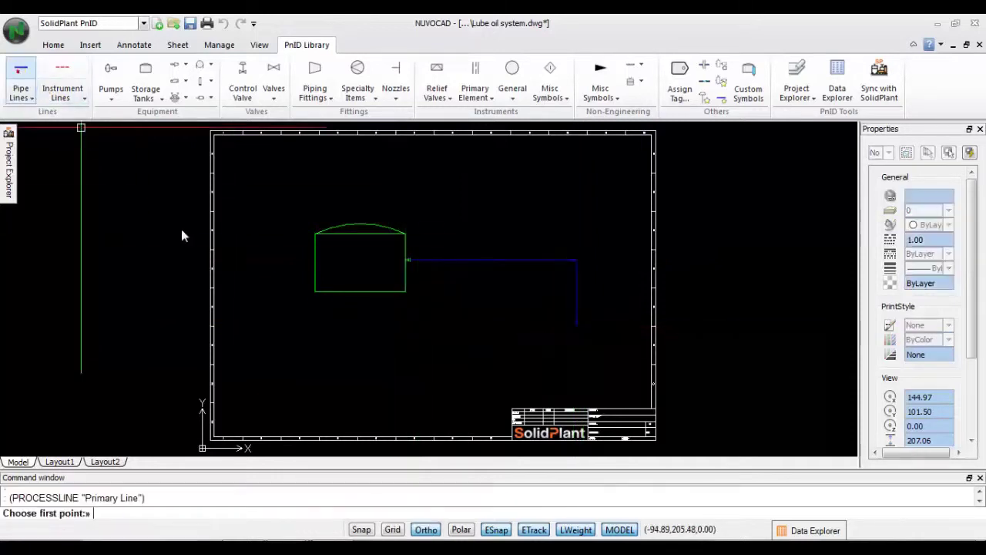
{"action": "left_click", "coordinate": [314, 283]}
{"action": "left_click", "coordinate": [271, 284]}
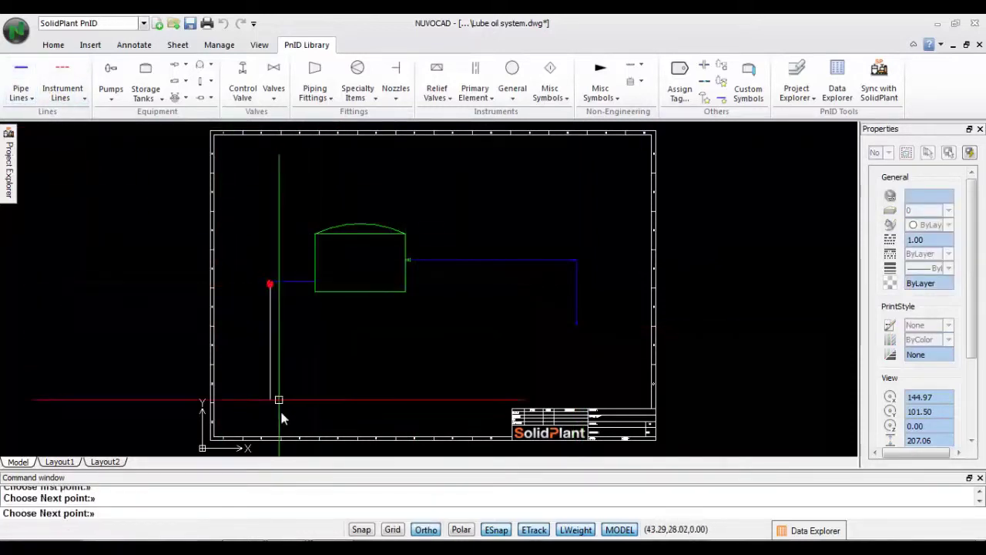
{"action": "left_click", "coordinate": [282, 417]}
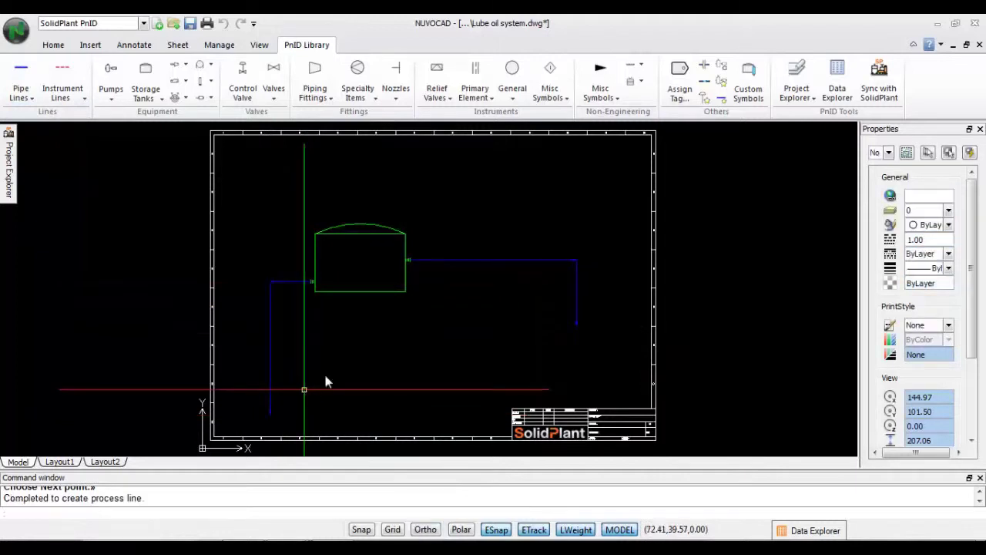
Move the connected tank down to about (65, 69), and erase it together with its nozzles and both pipe lines
{"action": "scroll", "coordinate": [434, 287], "scroll_direction": "up", "scroll_amount": 3}
{"action": "scroll", "coordinate": [435, 287], "scroll_direction": "up", "scroll_amount": 1}
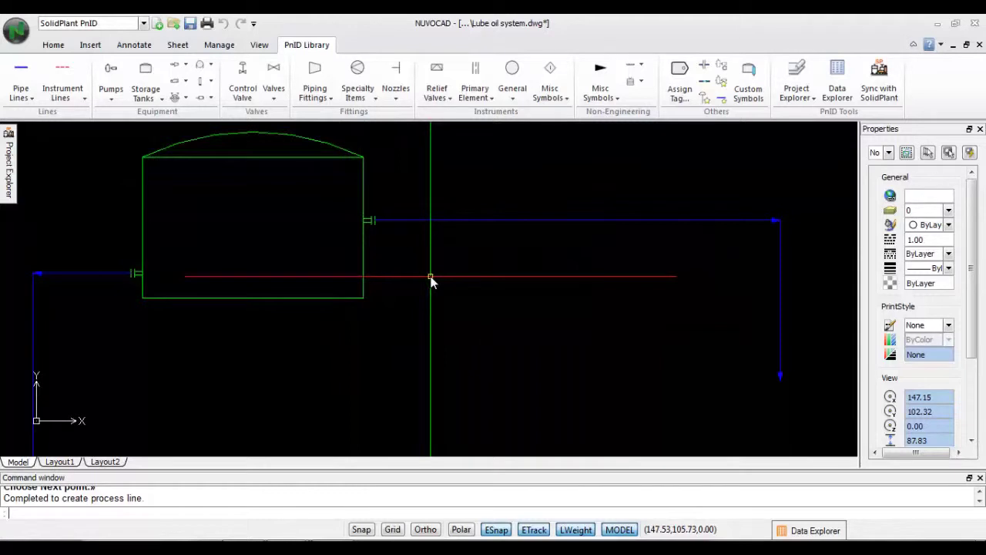
{"action": "scroll", "coordinate": [430, 278], "scroll_direction": "down", "scroll_amount": 3}
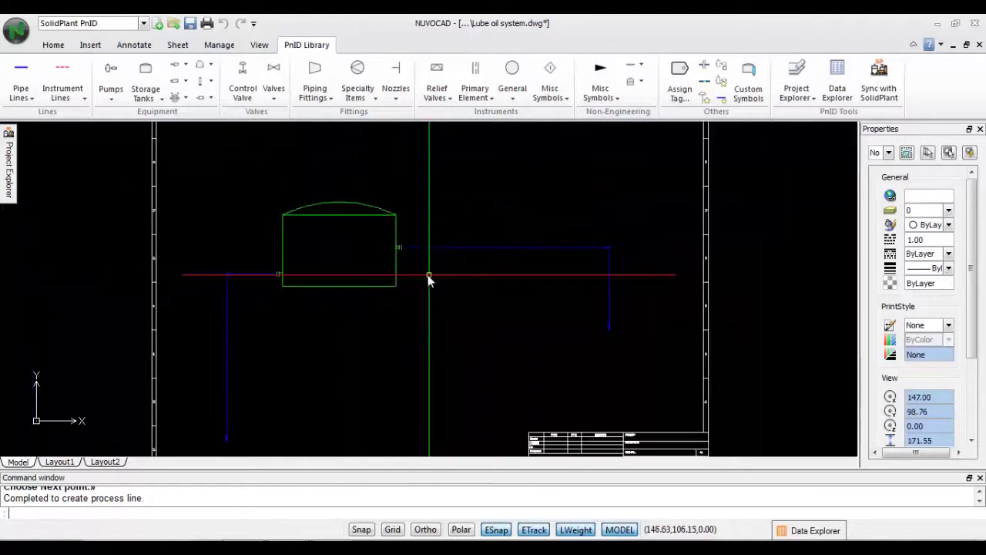
{"action": "left_click", "coordinate": [357, 288]}
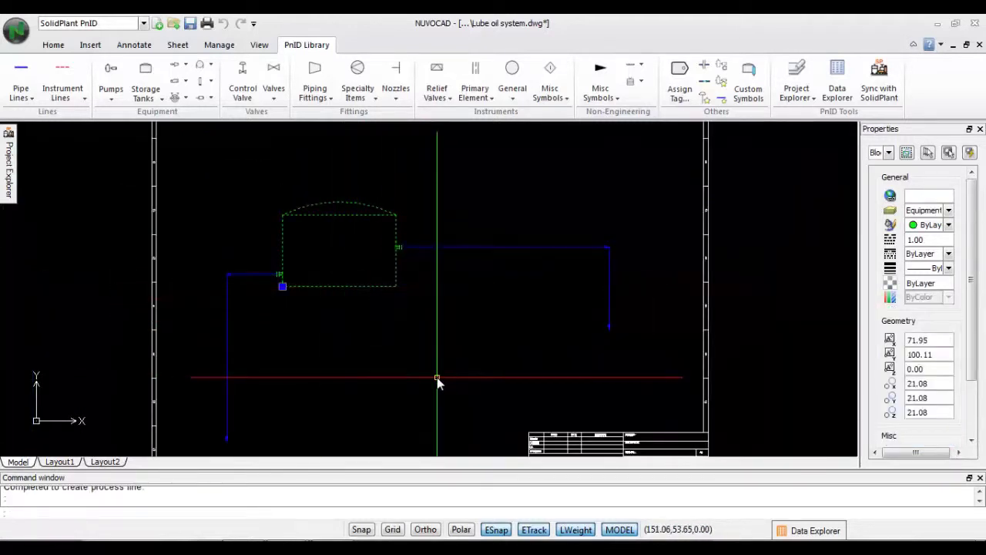
{"action": "left_click", "coordinate": [282, 286]}
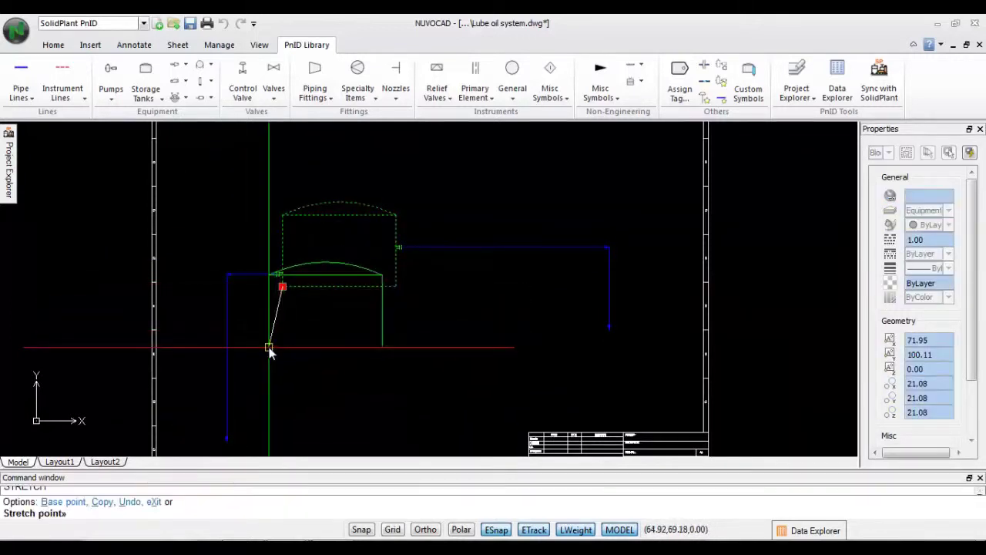
{"action": "left_click", "coordinate": [269, 348]}
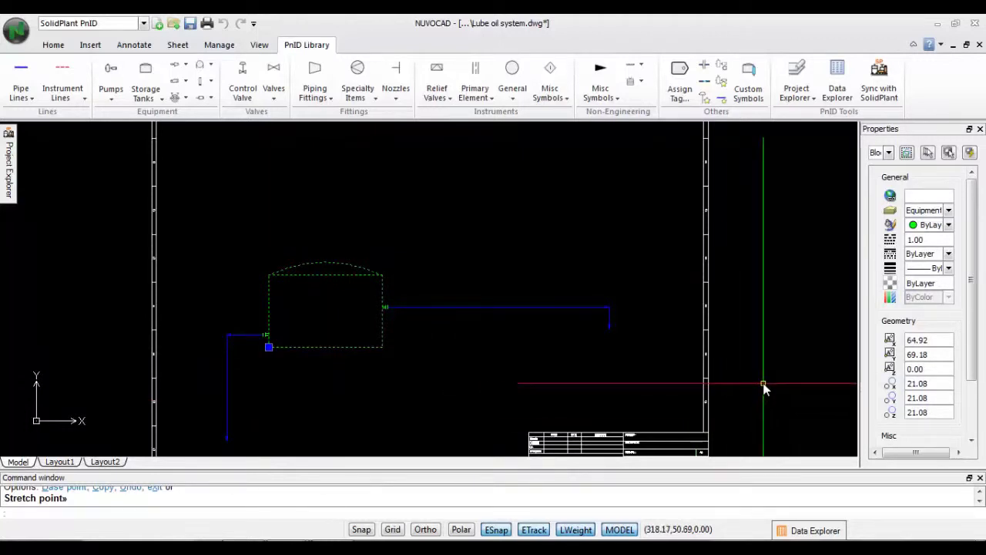
{"action": "key", "text": "Escape"}
{"action": "scroll", "coordinate": [686, 349], "scroll_direction": "down", "scroll_amount": 2}
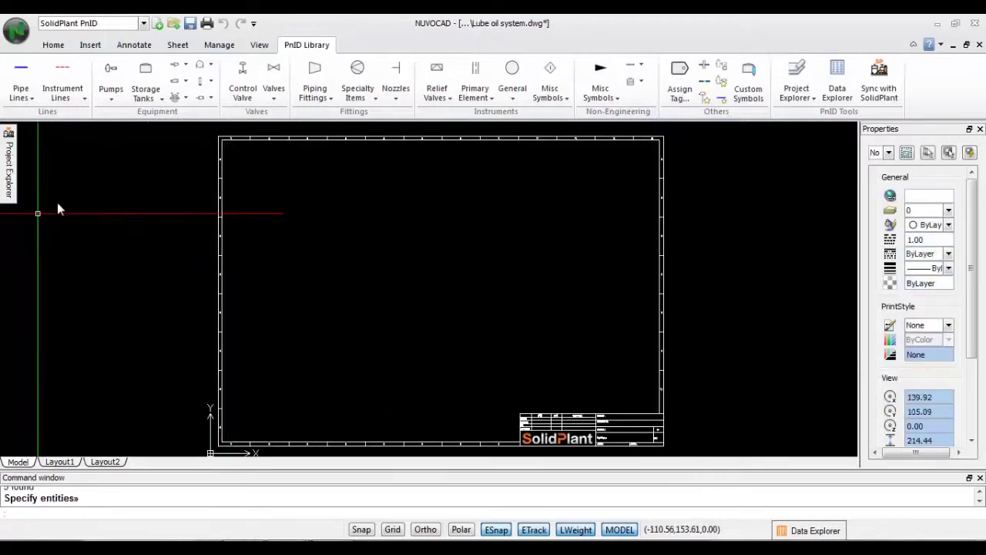
Insert a dome roof tank in the left part of the empty sheet, scaled to about a fifth of the sheet's width
{"action": "left_click", "coordinate": [148, 69]}
{"action": "left_click", "coordinate": [146, 70]}
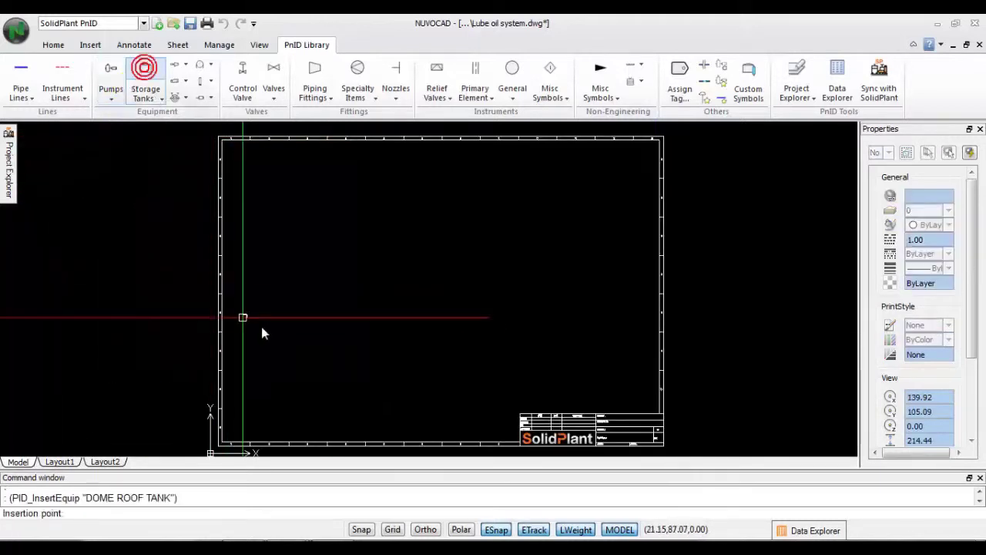
{"action": "left_click", "coordinate": [270, 336]}
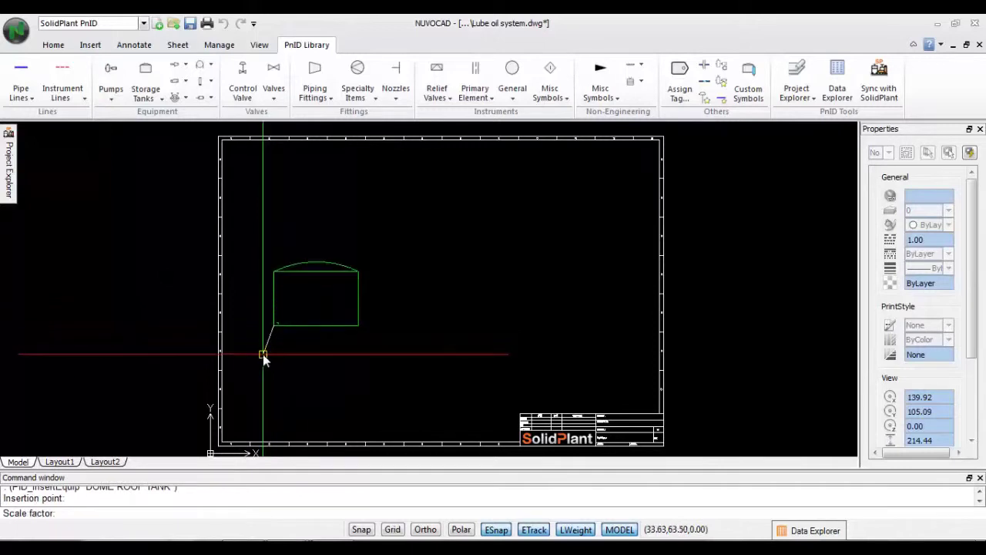
{"action": "left_click", "coordinate": [262, 355]}
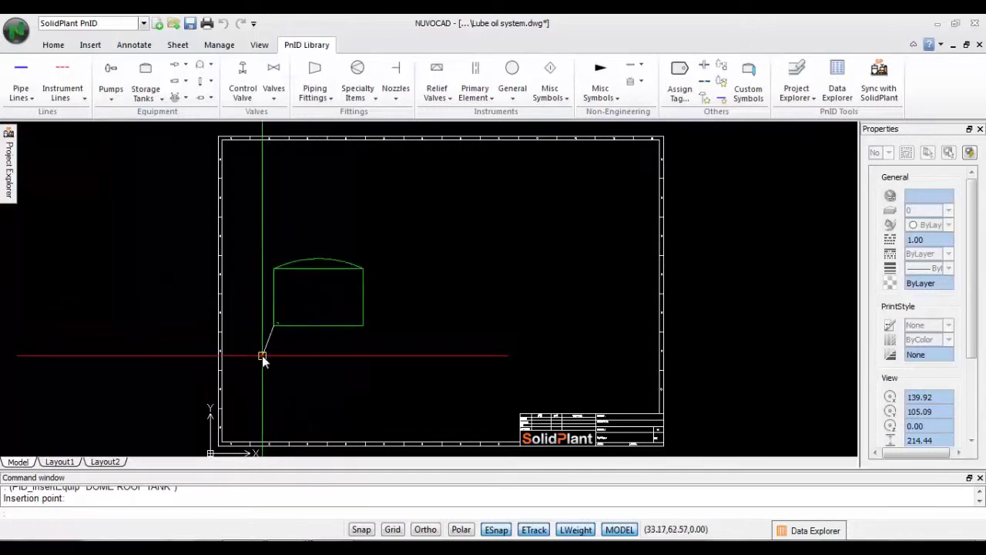
Insert two horizontal centrifugal pumps of similar size side by side to the right of the tank, level with its lower part
{"action": "left_click", "coordinate": [111, 91]}
{"action": "left_click", "coordinate": [155, 118]}
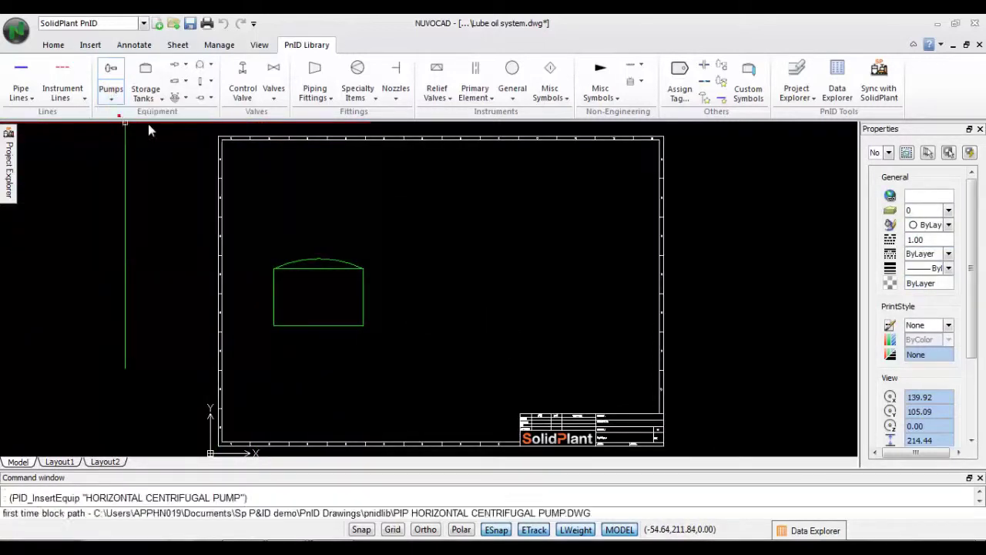
{"action": "left_click", "coordinate": [453, 312]}
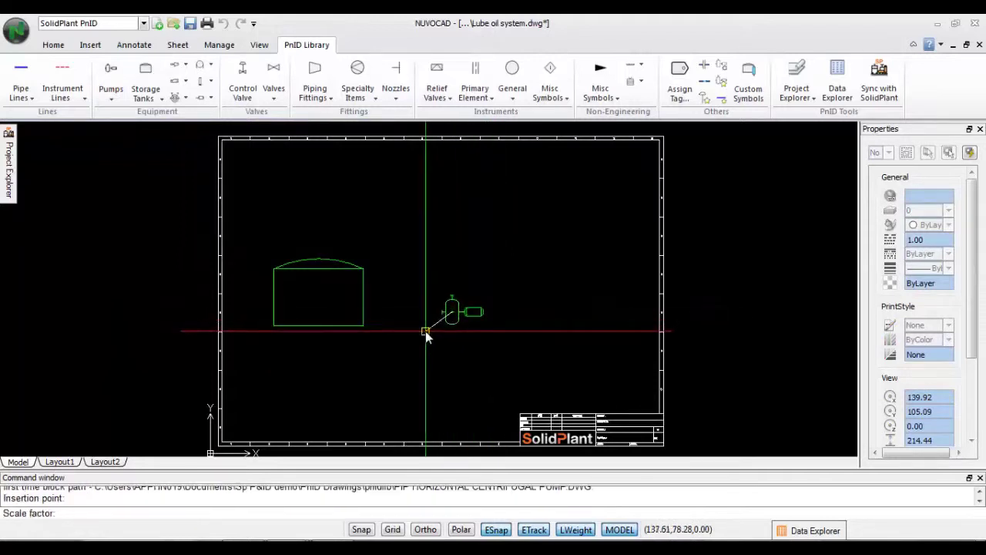
{"action": "left_click", "coordinate": [111, 71]}
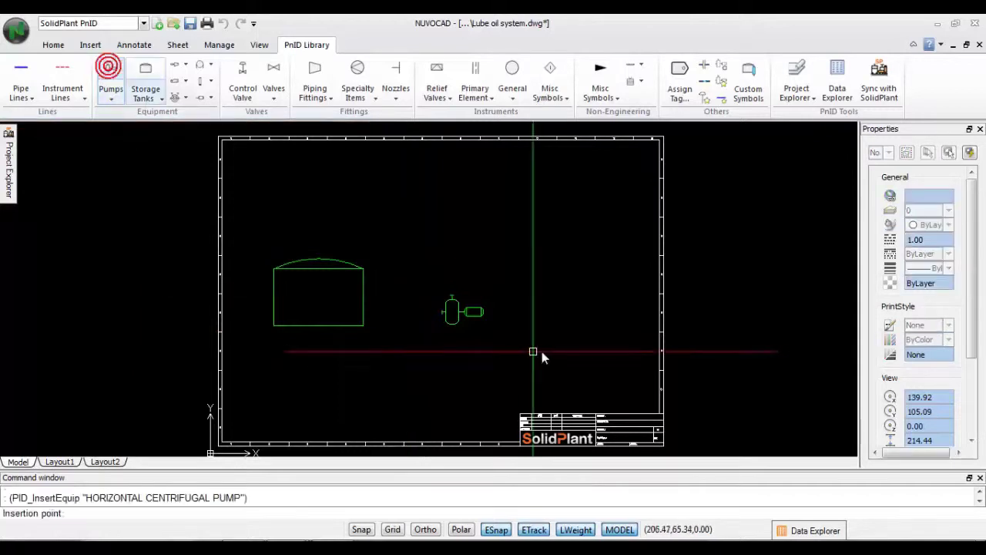
{"action": "left_click", "coordinate": [552, 312]}
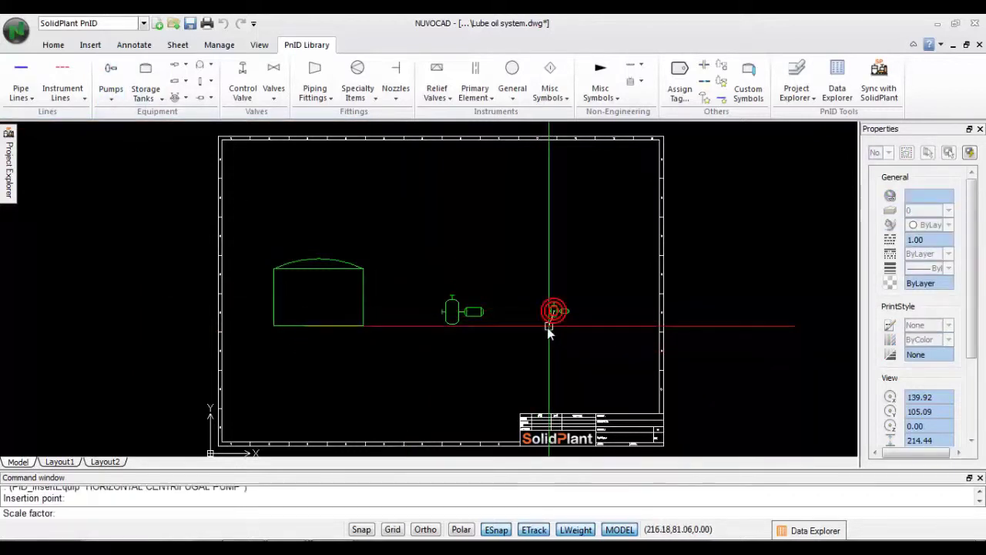
{"action": "key", "text": "Return"}
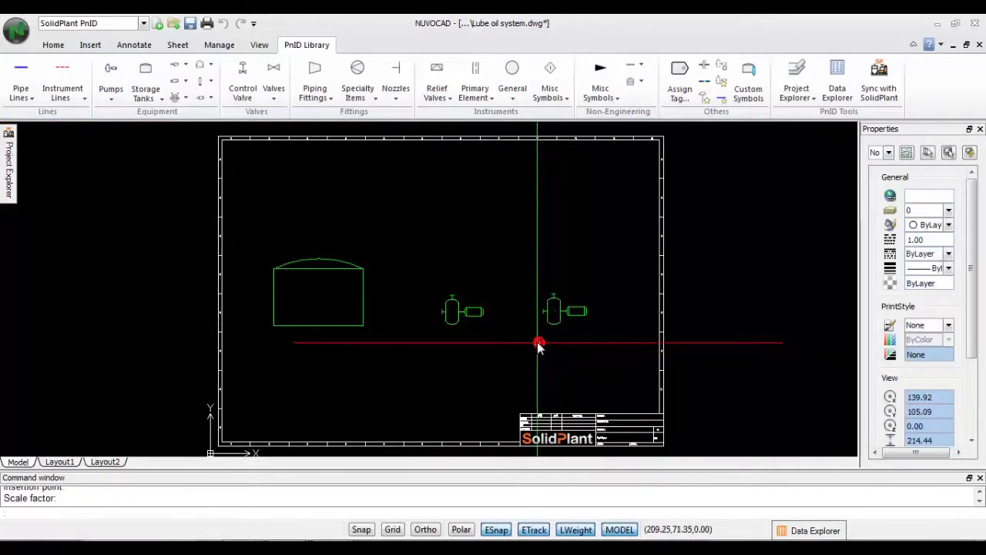
Insert a spiral exchanger in the upper right part of the sheet, above and between the two pumps
{"action": "left_click", "coordinate": [185, 101]}
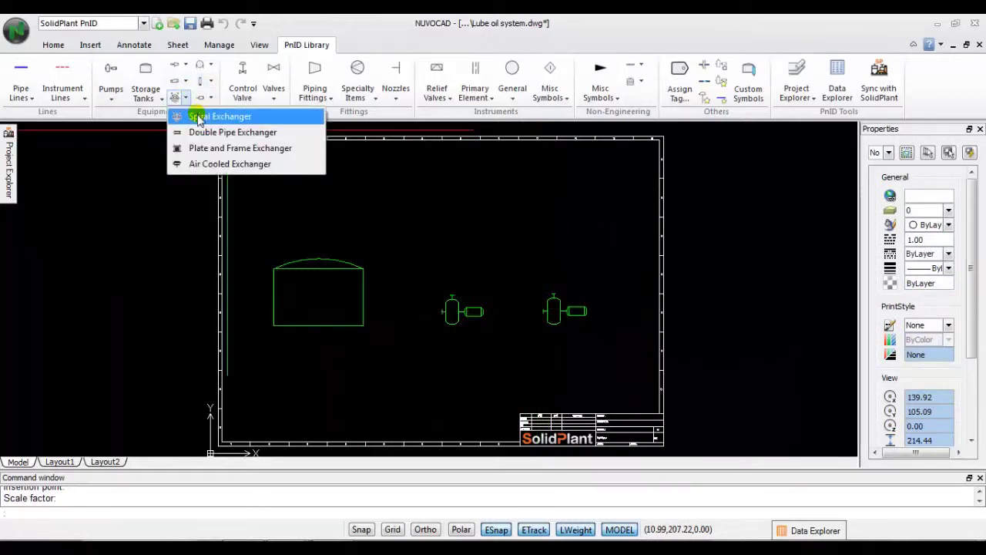
{"action": "left_click", "coordinate": [199, 116]}
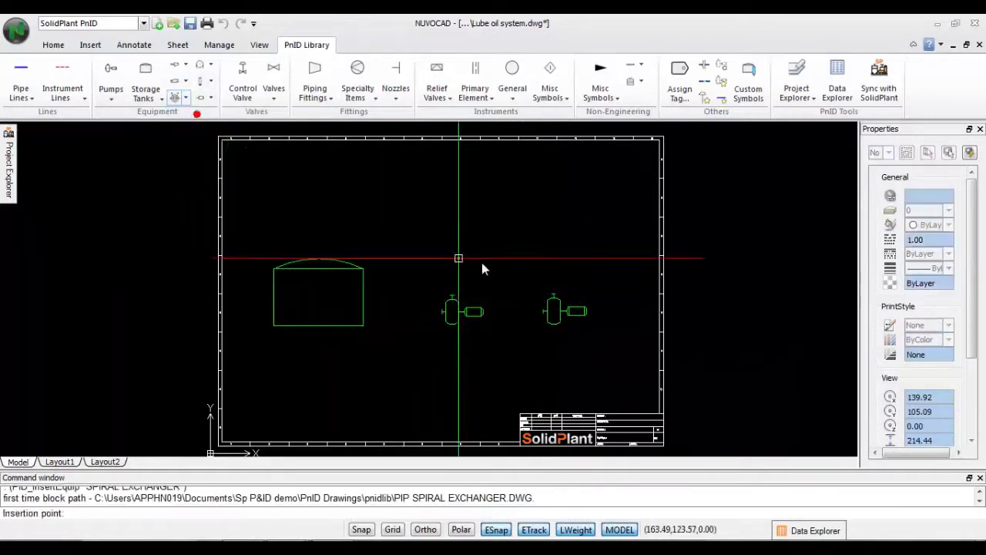
{"action": "left_click", "coordinate": [524, 208]}
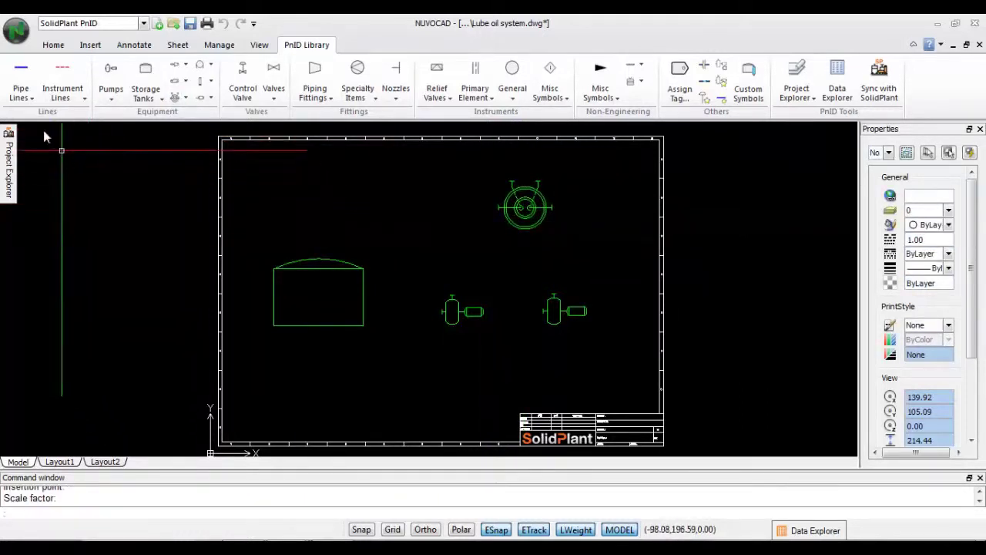
Draw a straight primary pipe line from the tank's lower right side to the side nozzle of the nearest pump
{"action": "left_click", "coordinate": [21, 73]}
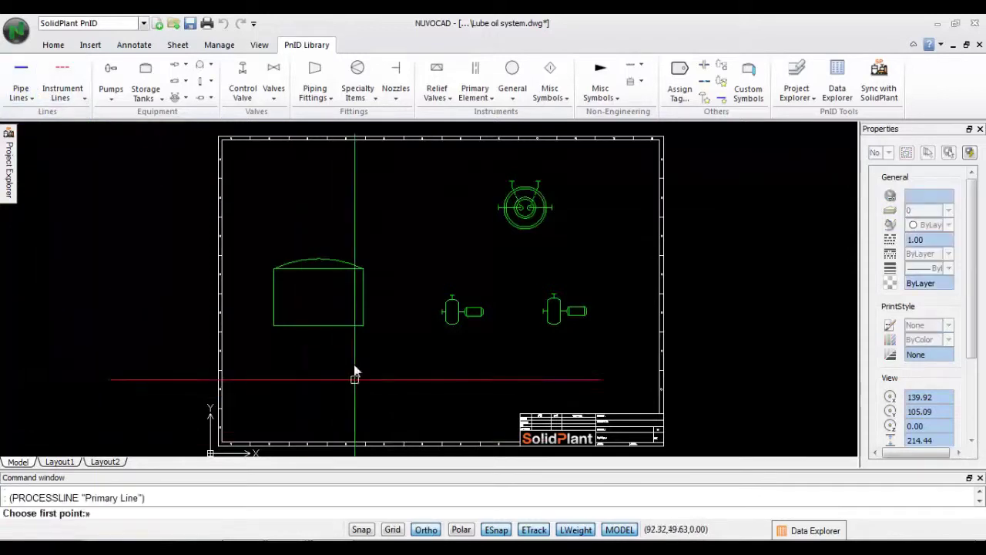
{"action": "left_click", "coordinate": [365, 314]}
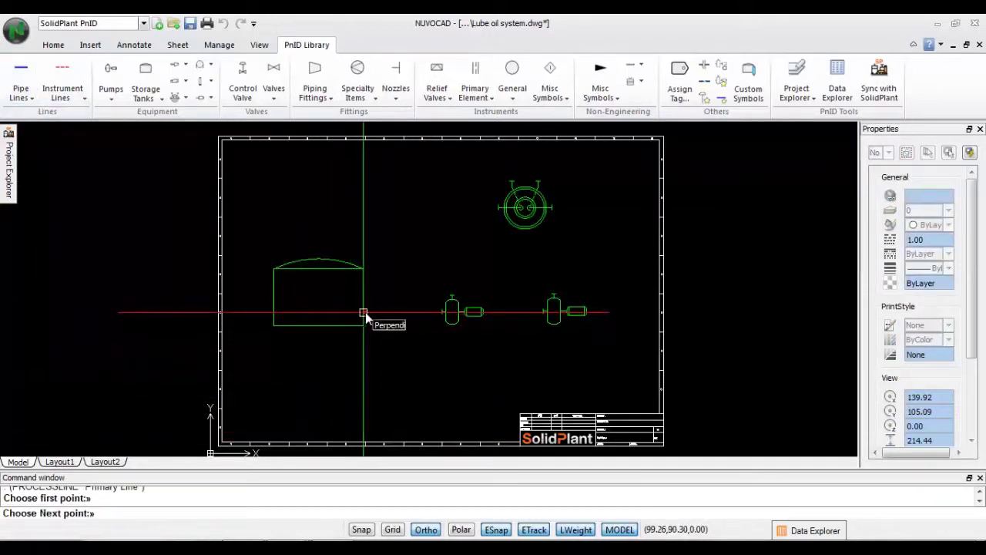
{"action": "left_click", "coordinate": [444, 315]}
{"action": "key", "text": "Return"}
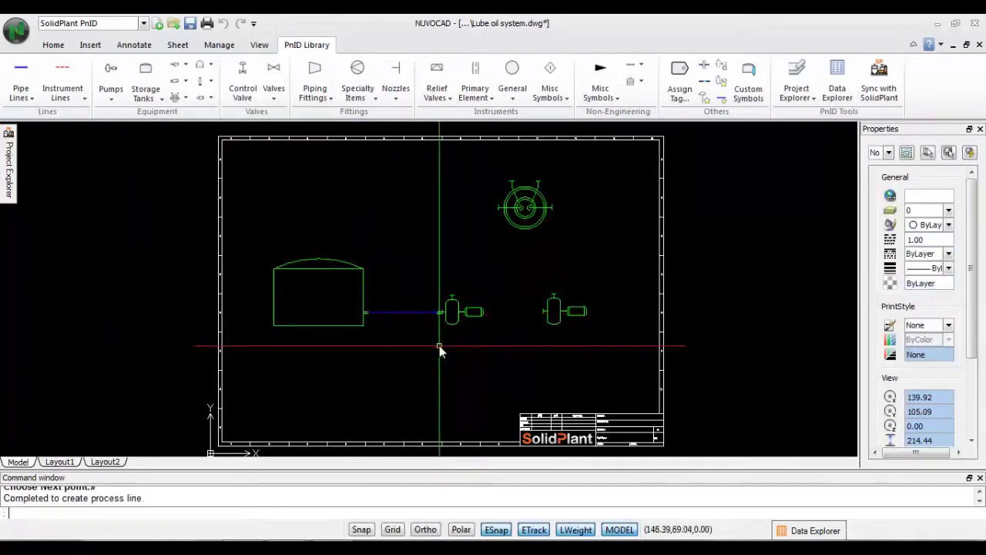
Change the double line nozzle at the pump end of the pipe line to an assumed nozzle
{"action": "scroll", "coordinate": [447, 318], "scroll_direction": "up", "scroll_amount": 3}
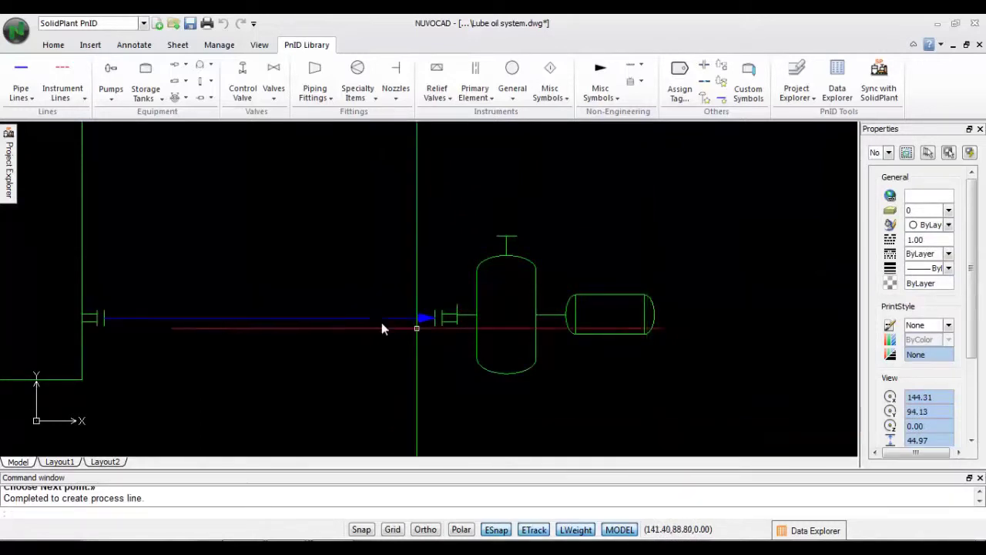
{"action": "left_click", "coordinate": [445, 324]}
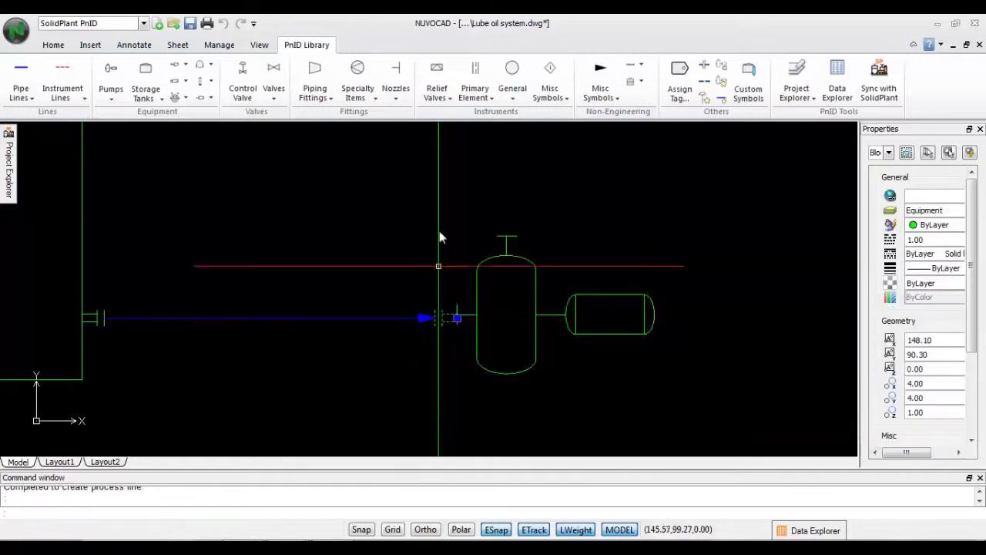
{"action": "left_click", "coordinate": [396, 94]}
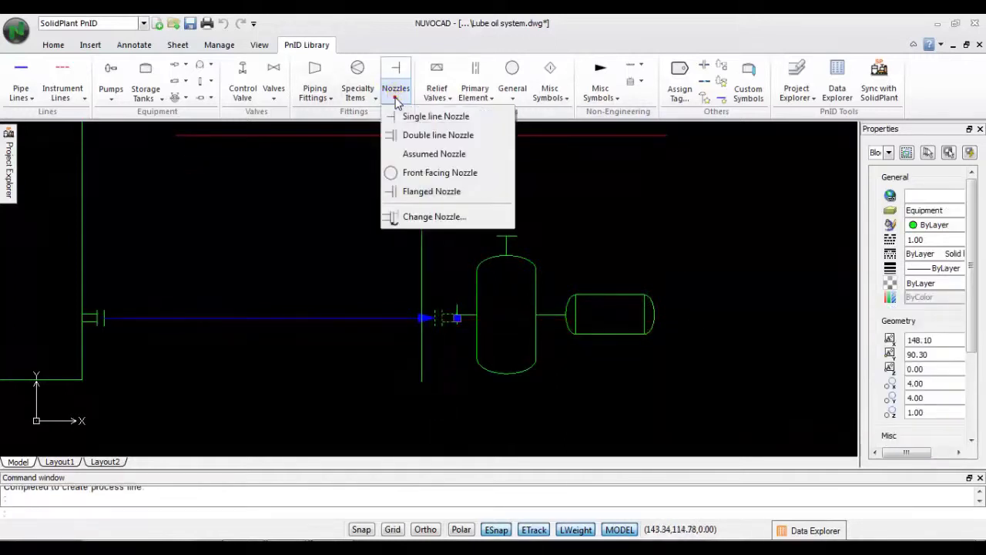
{"action": "left_click", "coordinate": [406, 216]}
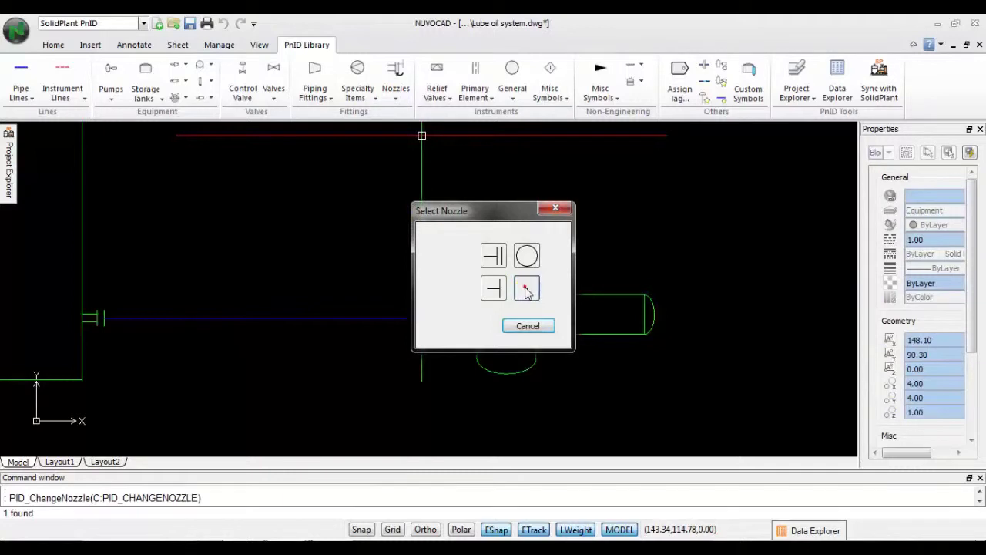
{"action": "left_click", "coordinate": [526, 289]}
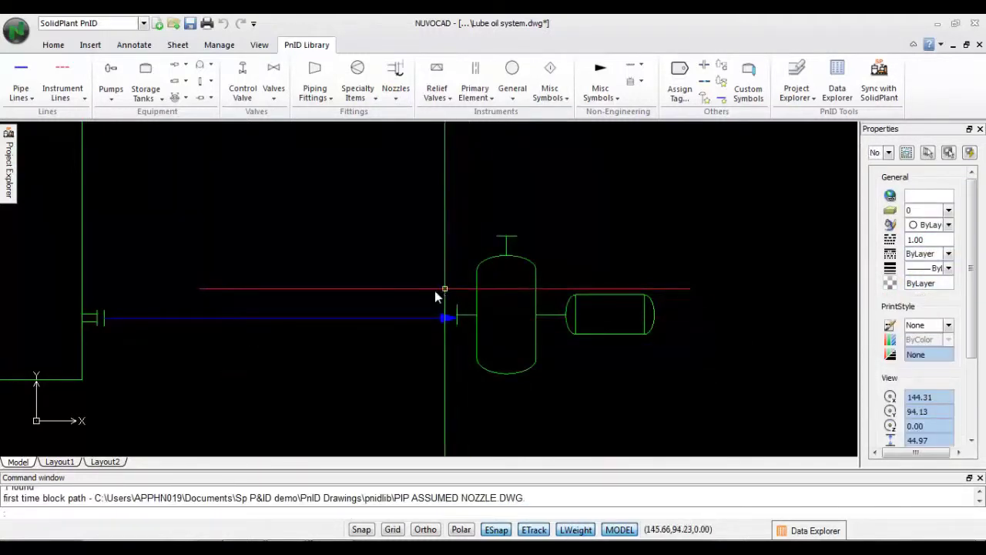
Draw a primary pipe line from the tank's lower right side, routed below the first pump, to the side nozzle of the second pump
{"action": "scroll", "coordinate": [376, 354], "scroll_direction": "down", "scroll_amount": 5}
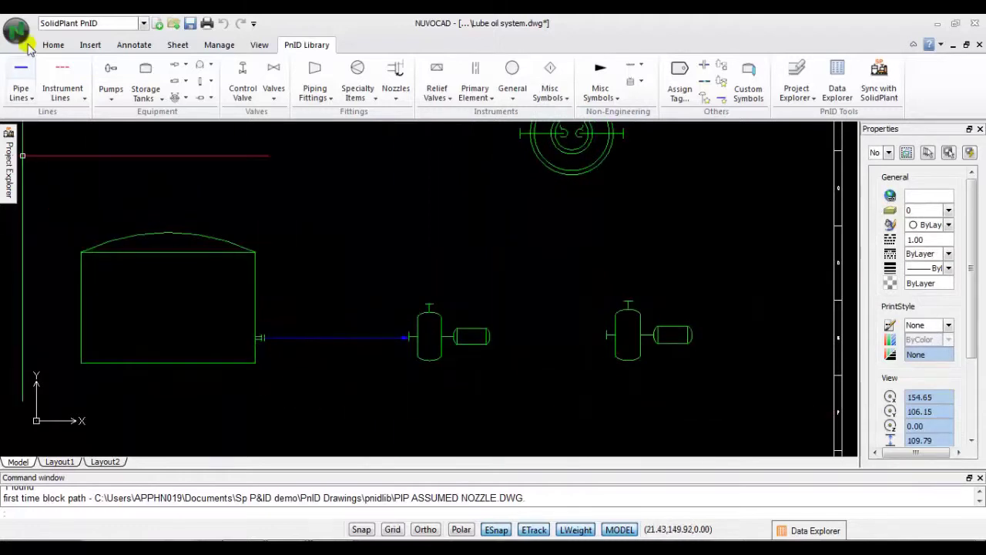
{"action": "left_click", "coordinate": [22, 71]}
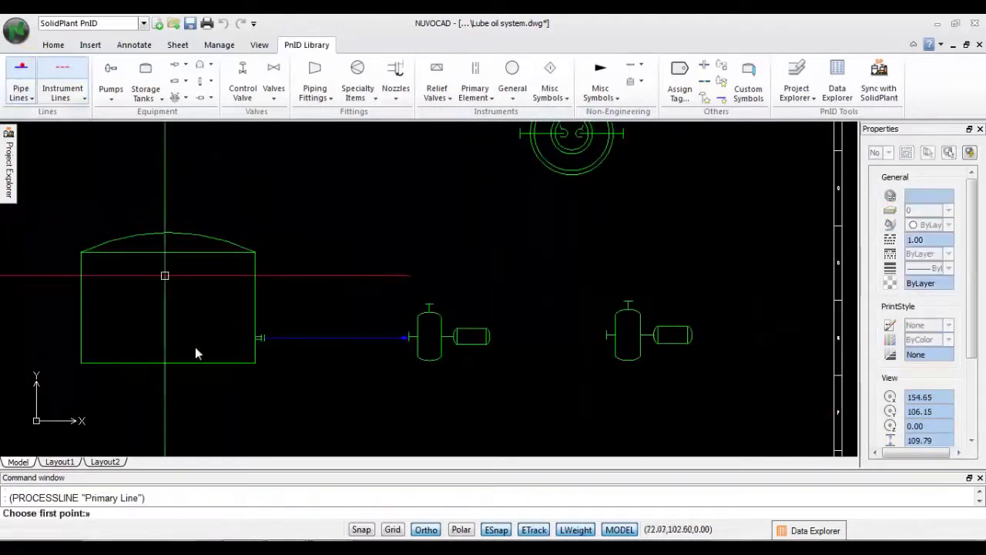
{"action": "left_click", "coordinate": [255, 352]}
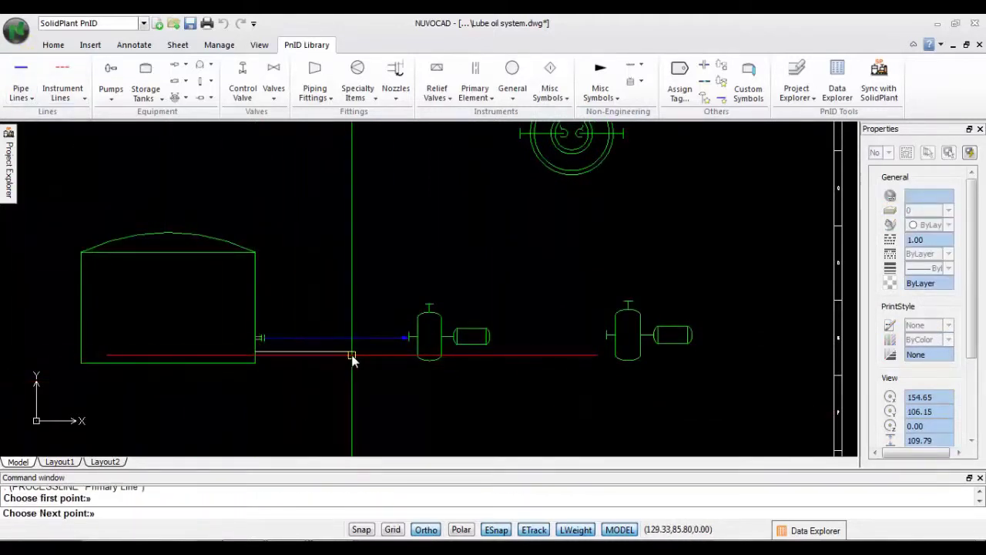
{"action": "left_click", "coordinate": [300, 354]}
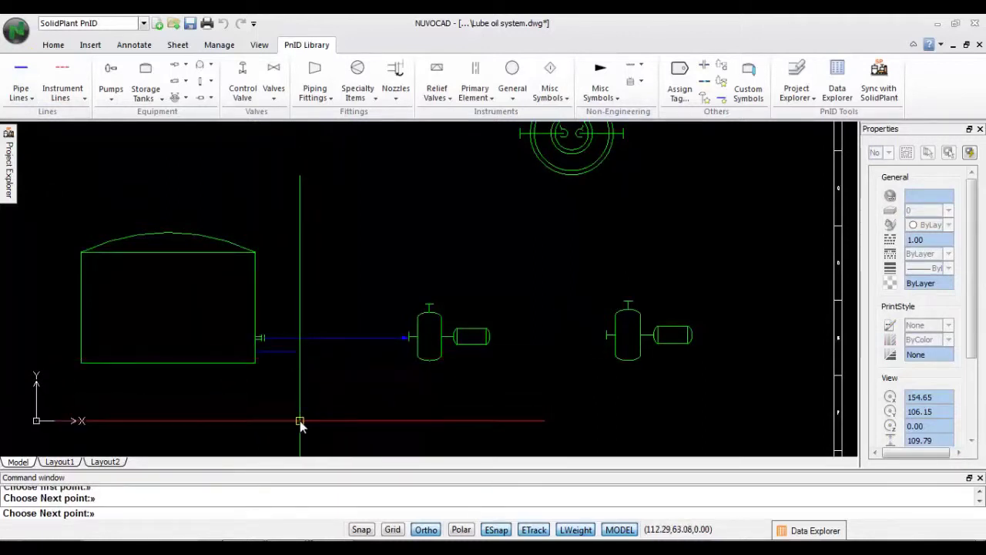
{"action": "left_click", "coordinate": [299, 423]}
{"action": "left_click", "coordinate": [514, 423]}
{"action": "left_click", "coordinate": [514, 336]}
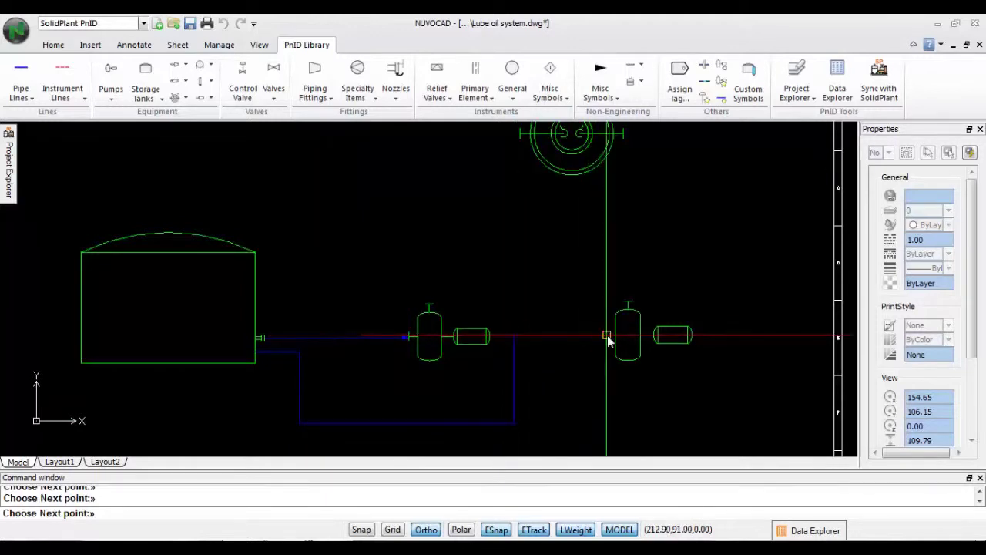
{"action": "left_click", "coordinate": [607, 337]}
{"action": "scroll", "coordinate": [529, 256], "scroll_direction": "down", "scroll_amount": 2}
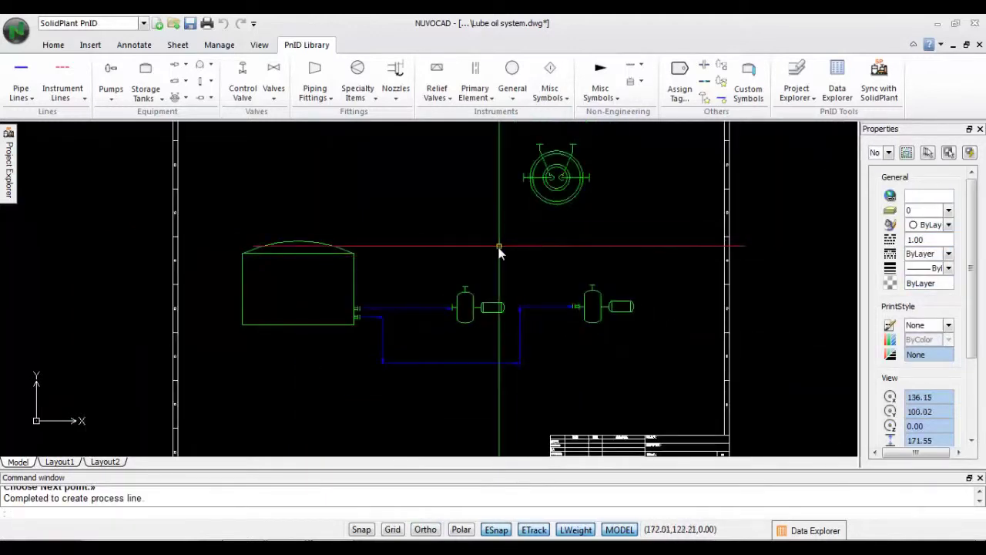
Draw a primary pipe line from the first pump's top nozzle up and over to the spiral exchanger's upper left nozzle
{"action": "middle_click_drag", "start_coordinate": [499, 250], "coordinate": [462, 357]}
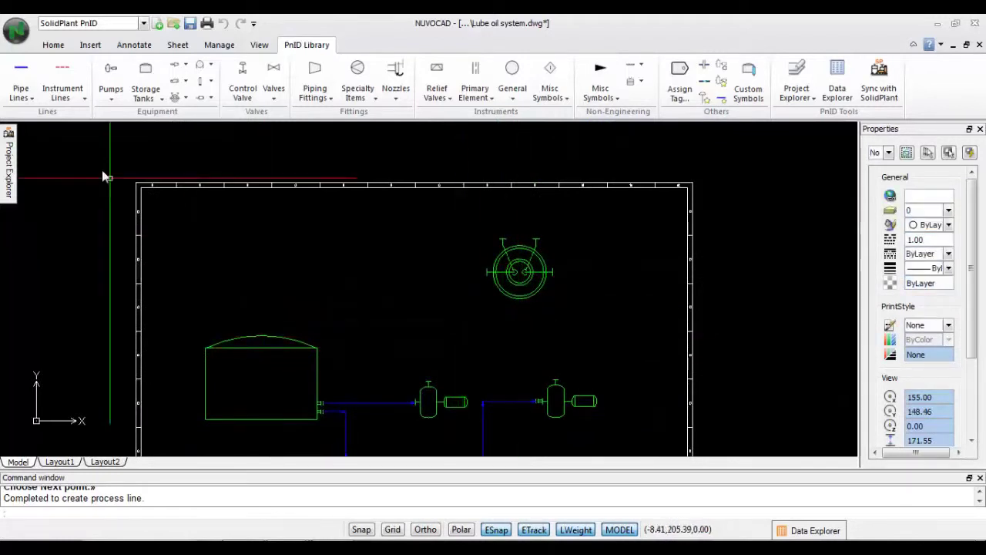
{"action": "left_click", "coordinate": [20, 70]}
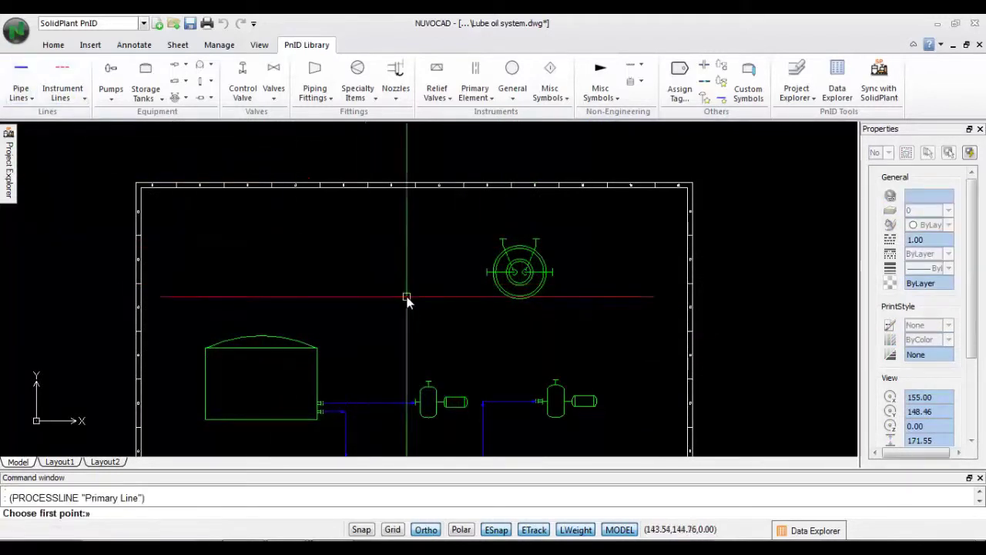
{"action": "left_click", "coordinate": [430, 382]}
{"action": "left_click", "coordinate": [433, 214]}
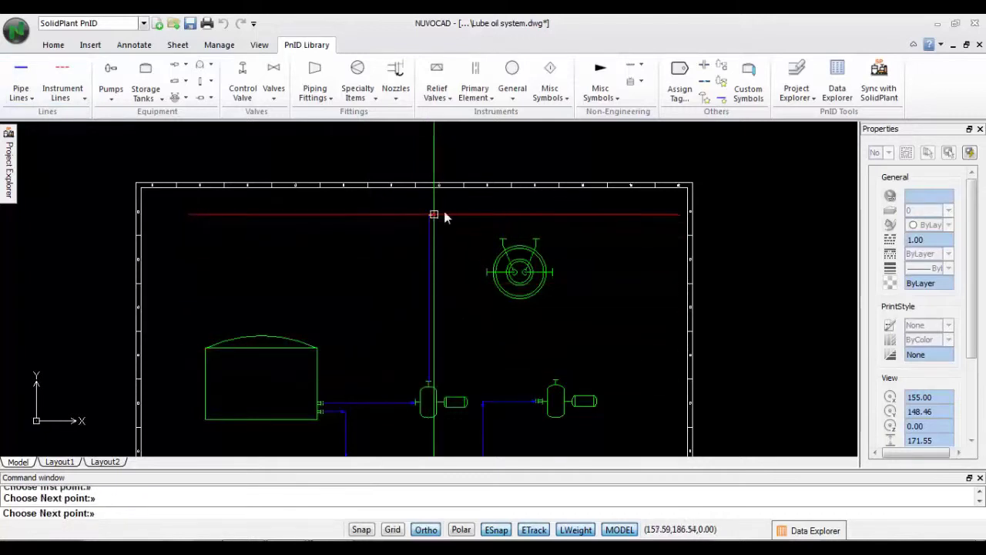
{"action": "left_click", "coordinate": [502, 215]}
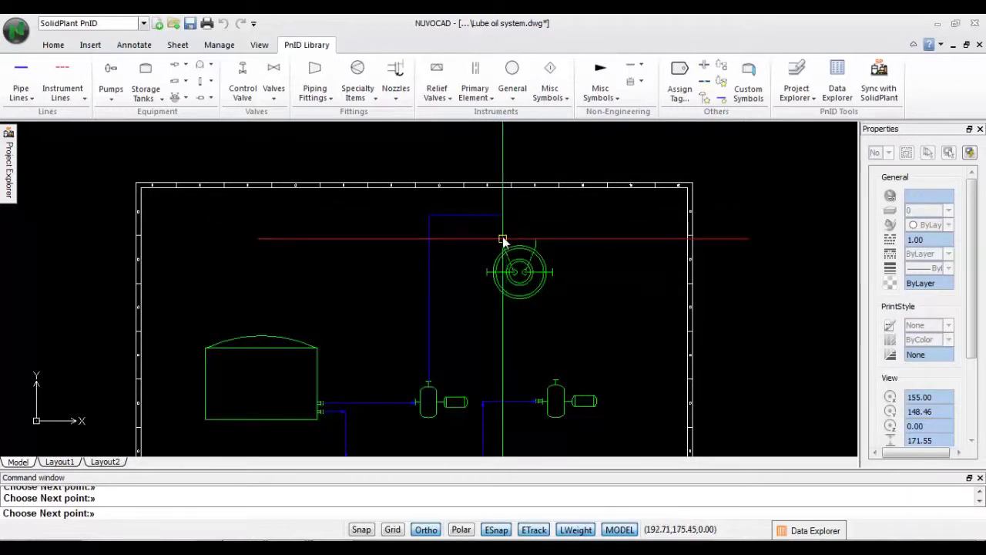
{"action": "left_click", "coordinate": [503, 240]}
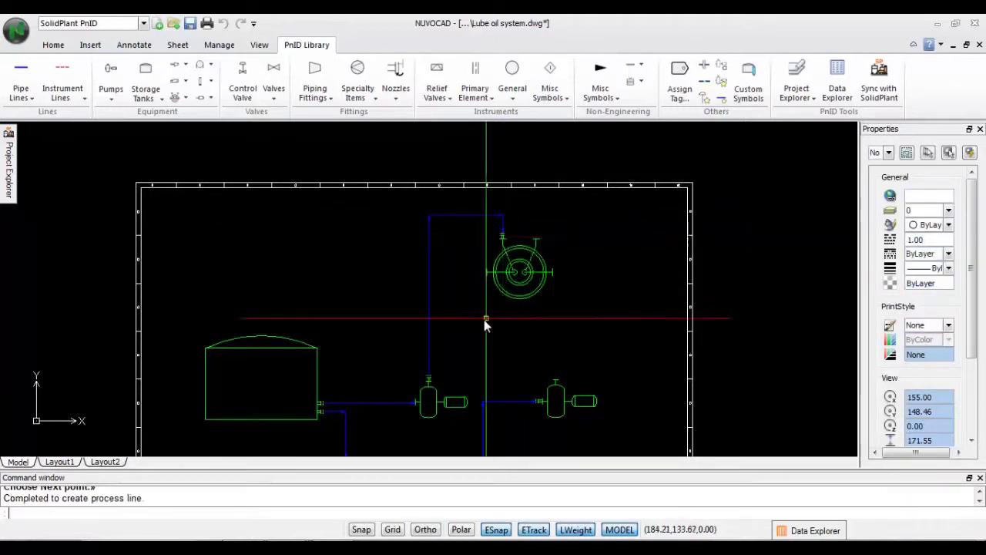
Draw a primary pipe line from the second pump's top nozzle up and across to the first pump's vertical discharge line
{"action": "scroll", "coordinate": [482, 322], "scroll_direction": "up", "scroll_amount": 1}
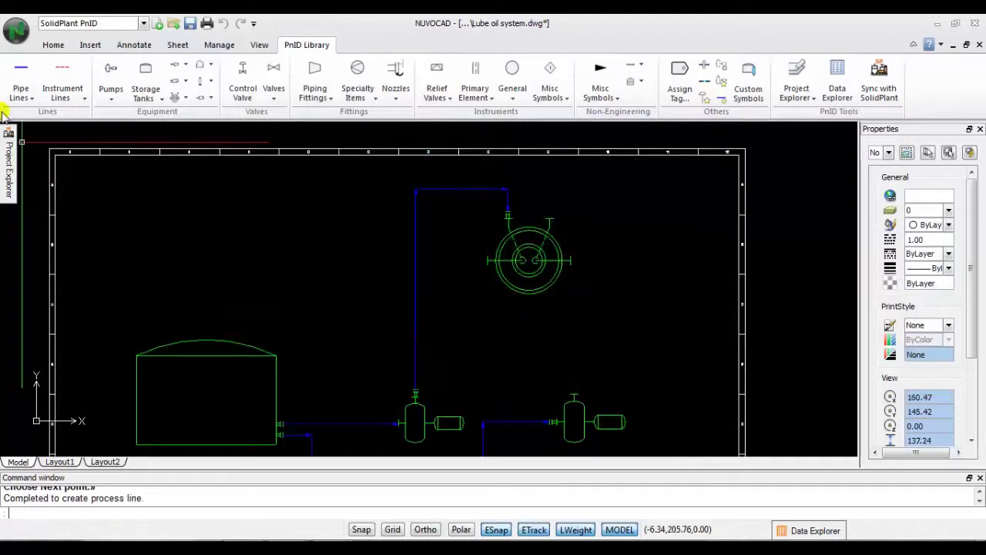
{"action": "left_click", "coordinate": [21, 75]}
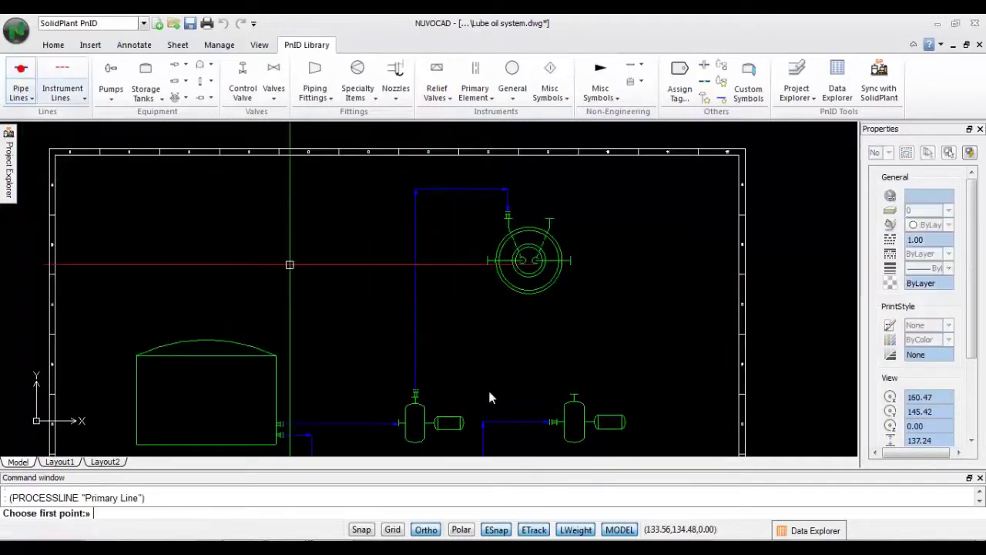
{"action": "left_click", "coordinate": [574, 395]}
{"action": "left_click", "coordinate": [574, 339]}
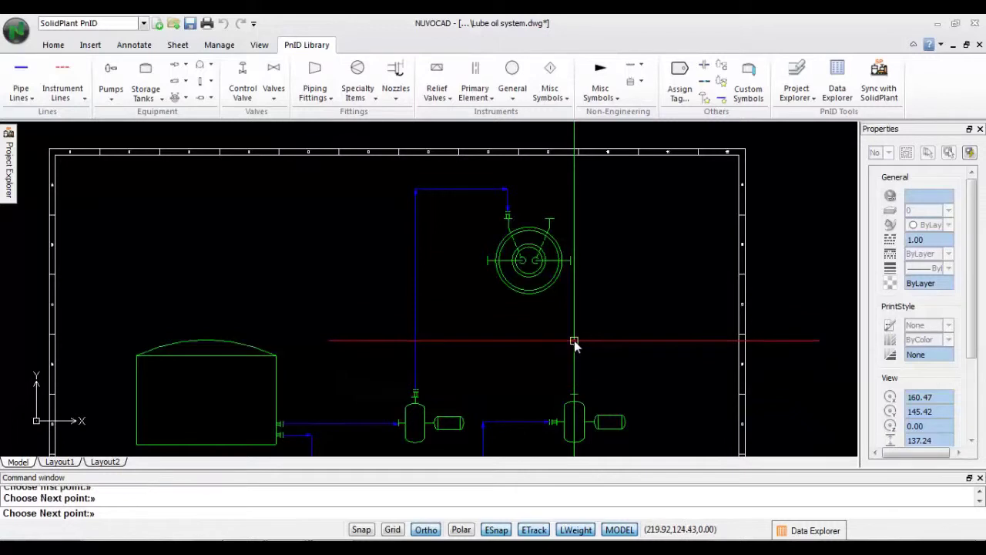
{"action": "left_click", "coordinate": [414, 340]}
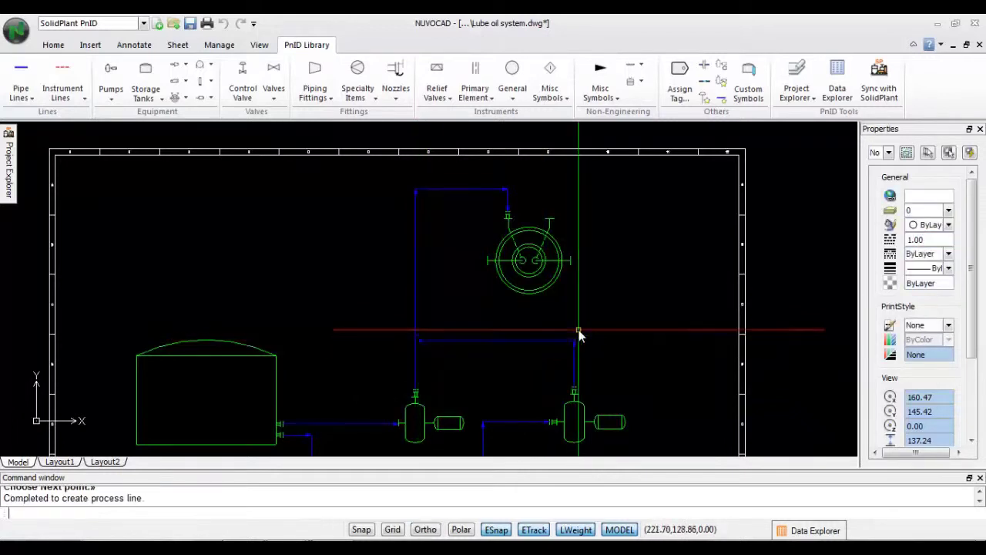
Branch a horizontal primary line from the vertical discharge line to above the tank, without reusing the existing line's tag number
{"action": "scroll", "coordinate": [578, 332], "scroll_direction": "down", "scroll_amount": 2}
{"action": "scroll", "coordinate": [393, 394], "scroll_direction": "up", "scroll_amount": 2}
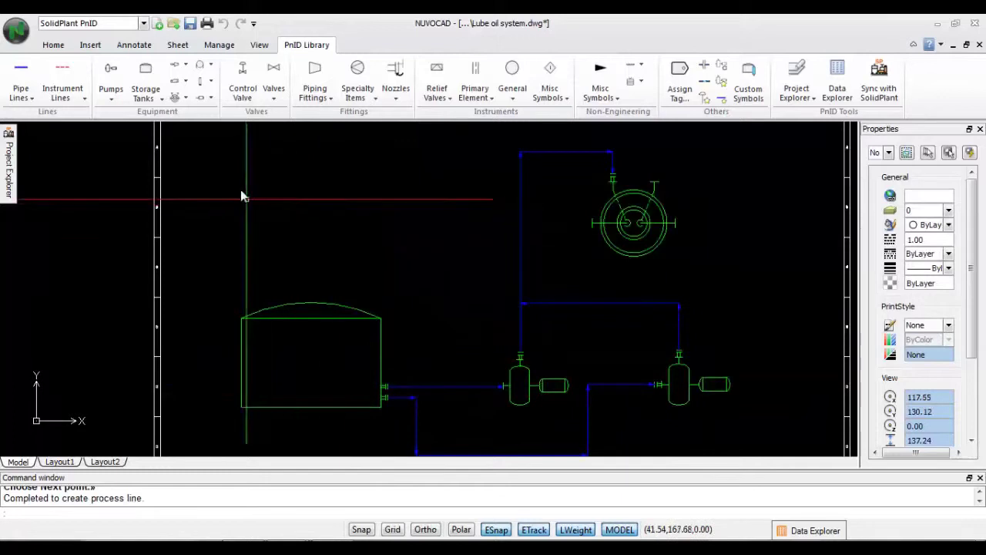
{"action": "left_click", "coordinate": [20, 71]}
{"action": "key", "text": "F8"}
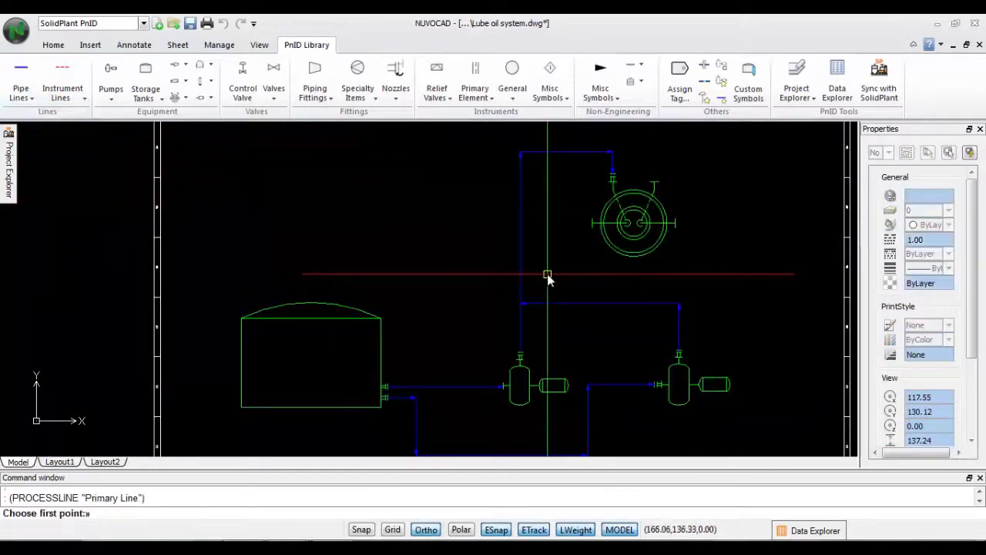
{"action": "left_click", "coordinate": [520, 209]}
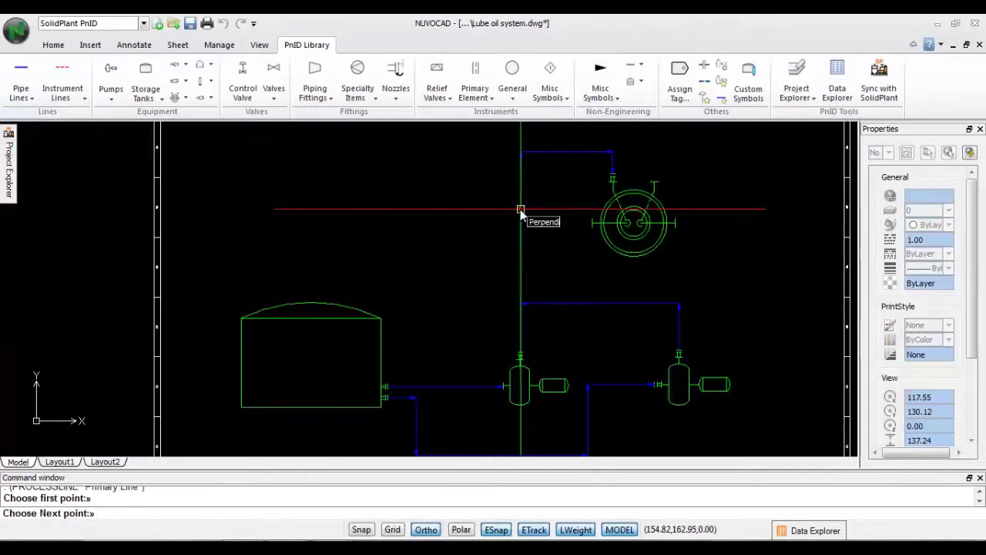
{"action": "left_click", "coordinate": [287, 209]}
{"action": "key", "text": "Return"}
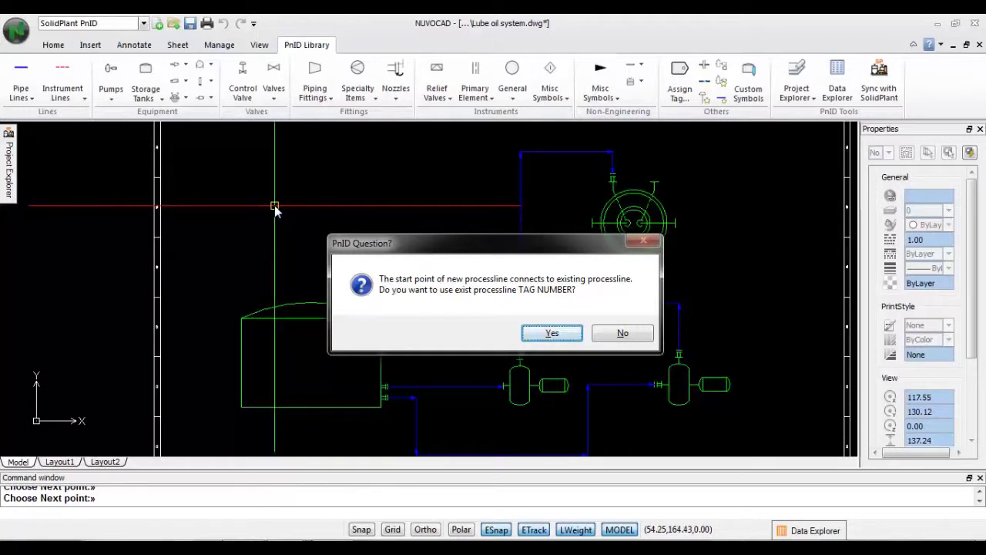
{"action": "left_click", "coordinate": [624, 334]}
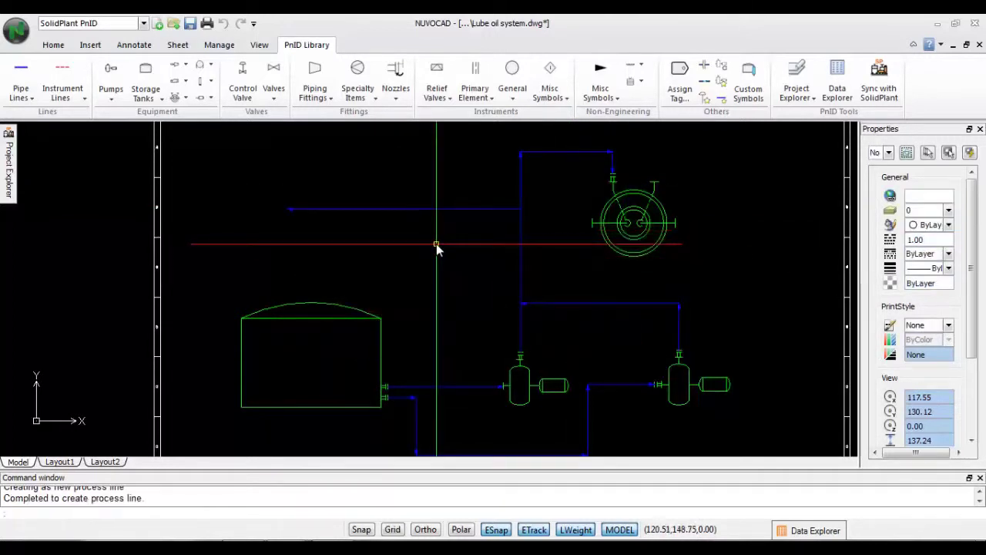
Insert a gate valve in the suction line between the tank and the first pump, near the pump
{"action": "scroll", "coordinate": [567, 324], "scroll_direction": "down", "scroll_amount": 2}
{"action": "scroll", "coordinate": [600, 363], "scroll_direction": "up", "scroll_amount": 2}
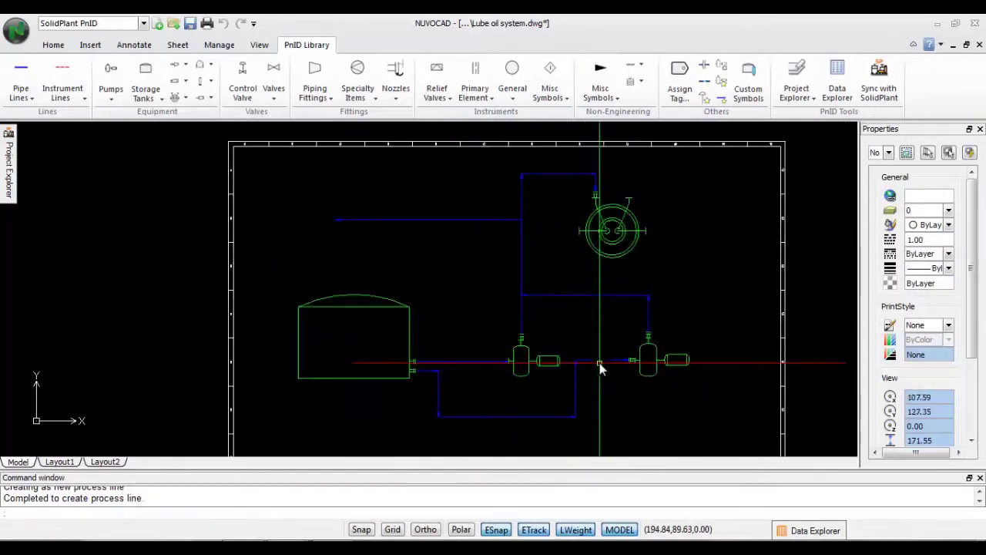
{"action": "scroll", "coordinate": [480, 364], "scroll_direction": "up", "scroll_amount": 3}
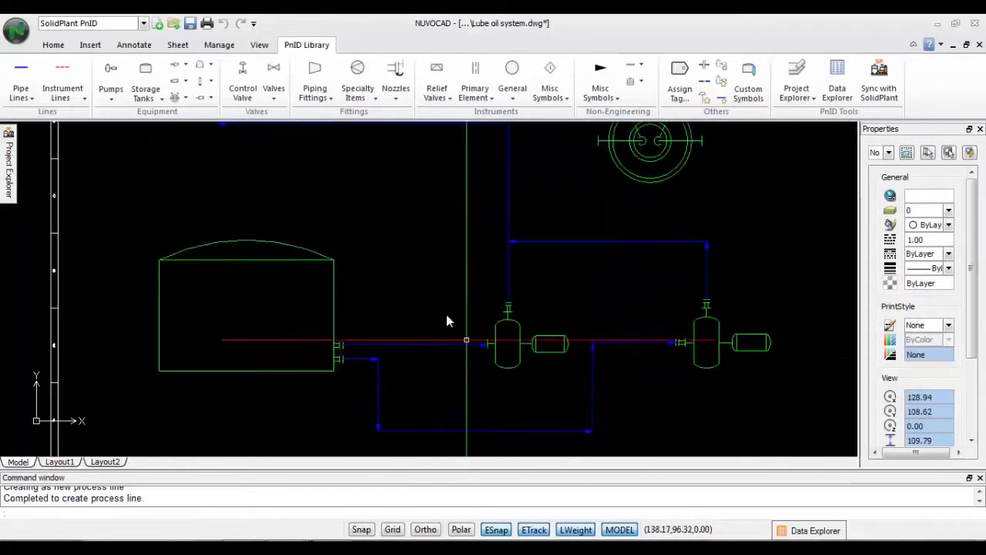
{"action": "left_click", "coordinate": [275, 71]}
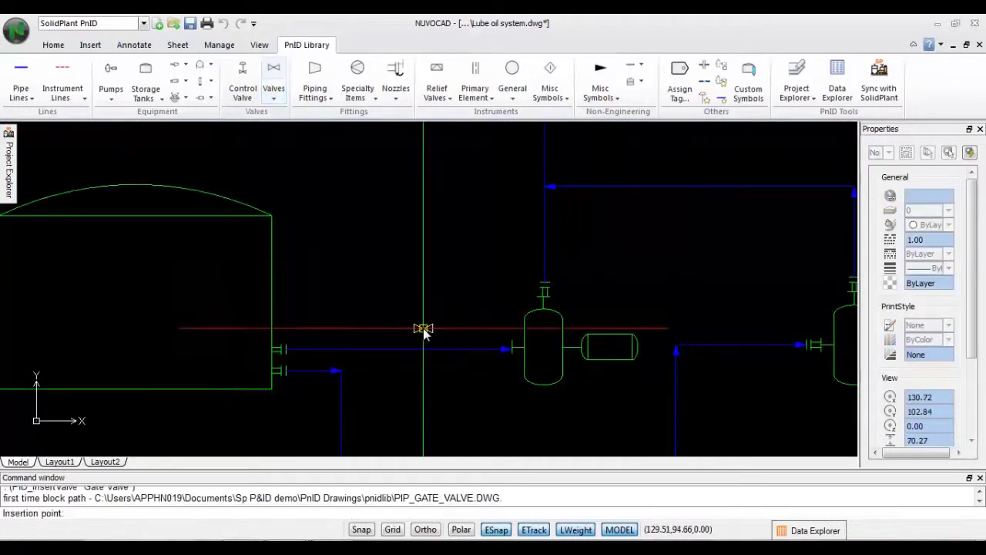
{"action": "left_click", "coordinate": [457, 351]}
{"action": "scroll", "coordinate": [377, 306], "scroll_direction": "down", "scroll_amount": 2}
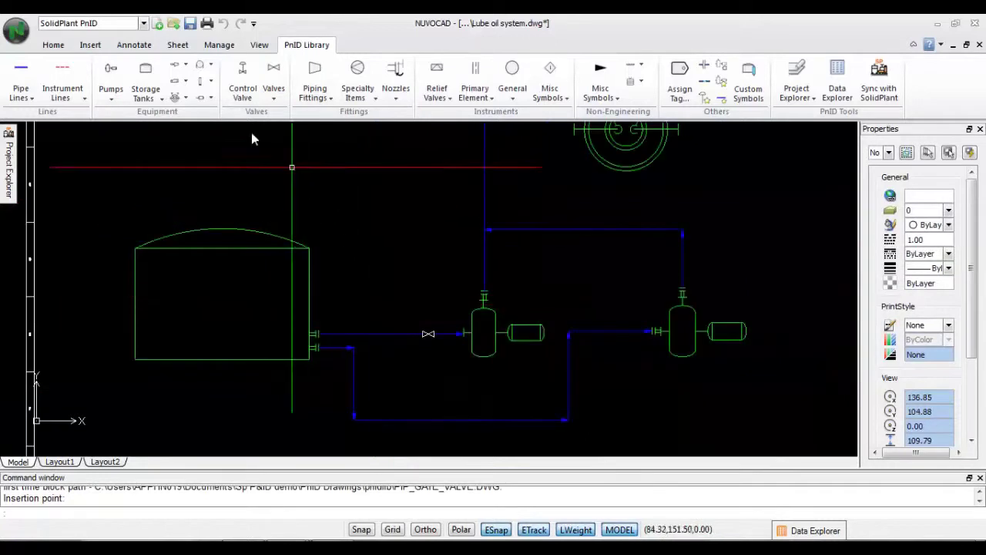
Insert a check valve in the vertical discharge line above each of the two pumps, below the connecting line
{"action": "left_click", "coordinate": [279, 103]}
{"action": "left_click", "coordinate": [292, 210]}
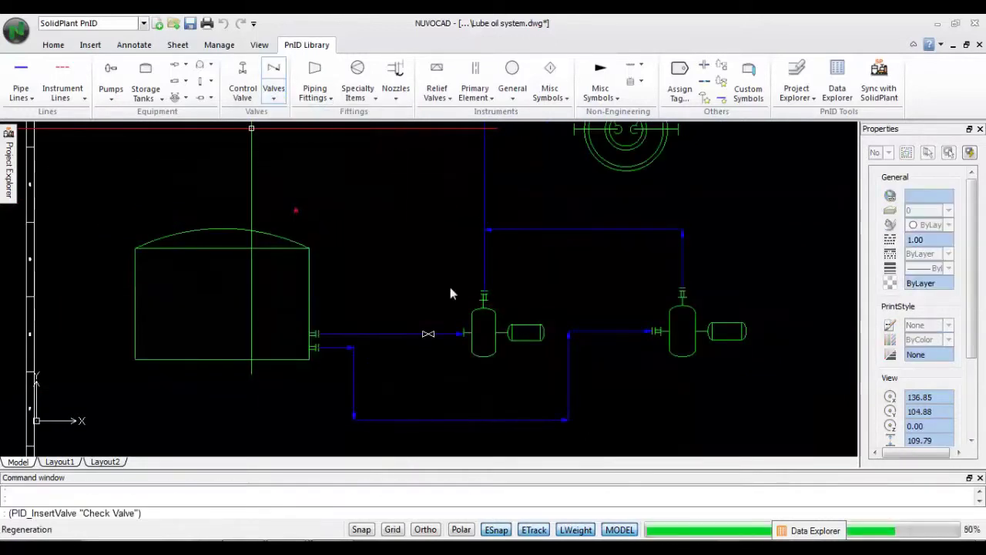
{"action": "scroll", "coordinate": [483, 269], "scroll_direction": "up", "scroll_amount": 4}
{"action": "left_click", "coordinate": [487, 264]}
{"action": "scroll", "coordinate": [367, 251], "scroll_direction": "down", "scroll_amount": 3}
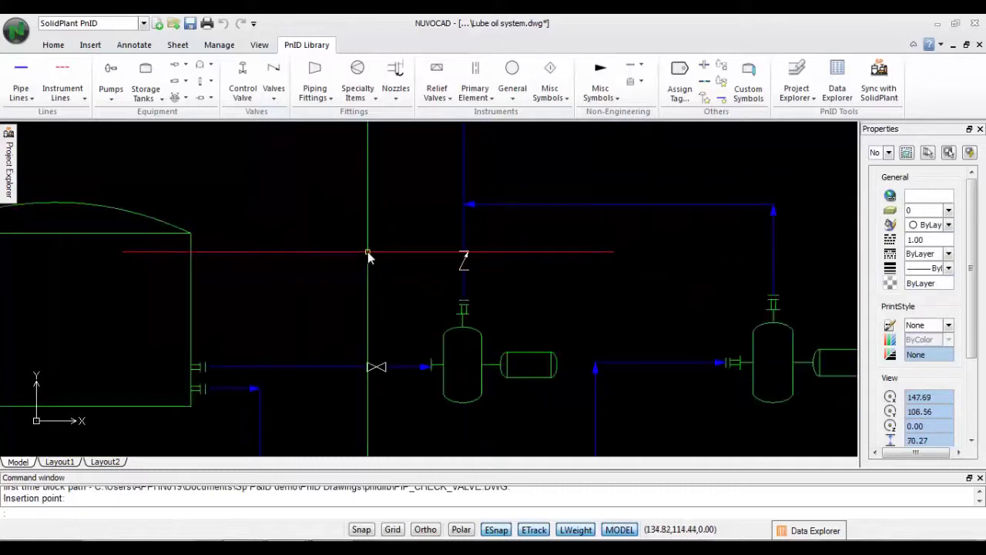
{"action": "left_click", "coordinate": [270, 74]}
{"action": "scroll", "coordinate": [684, 261], "scroll_direction": "up", "scroll_amount": 3}
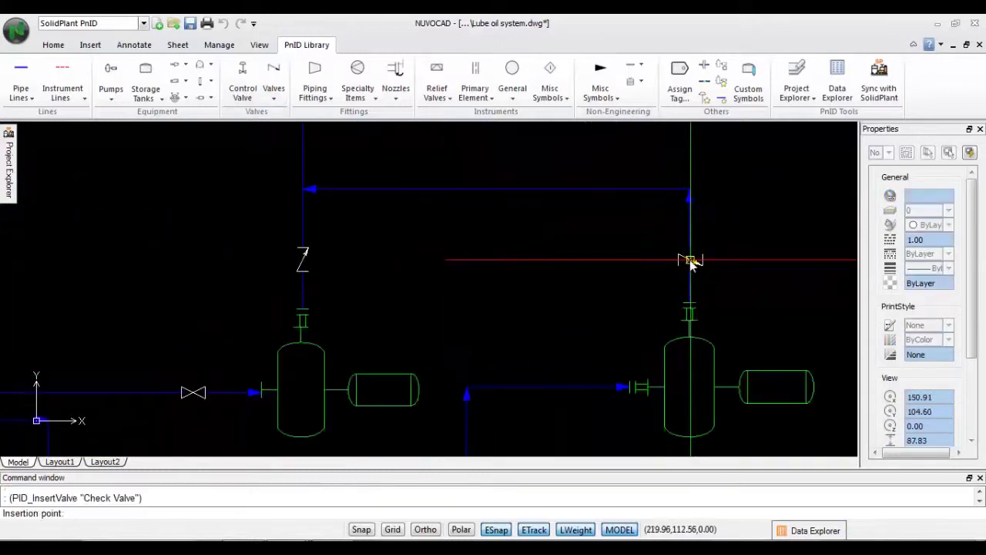
{"action": "left_click", "coordinate": [690, 261]}
{"action": "scroll", "coordinate": [542, 228], "scroll_direction": "down", "scroll_amount": 2}
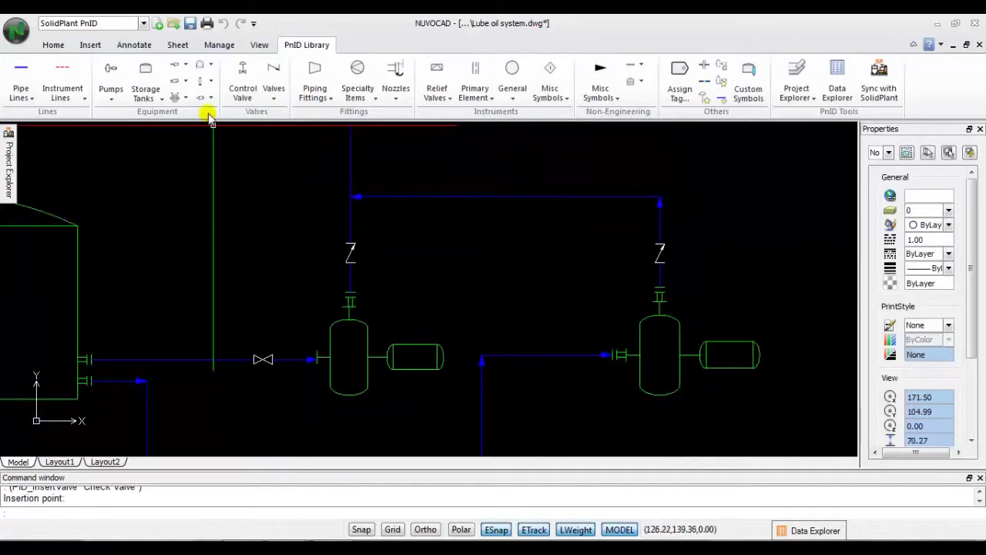
Insert a gate valve in the horizontal end of the second pump's suction line, just before its side nozzle
{"action": "left_click", "coordinate": [273, 91]}
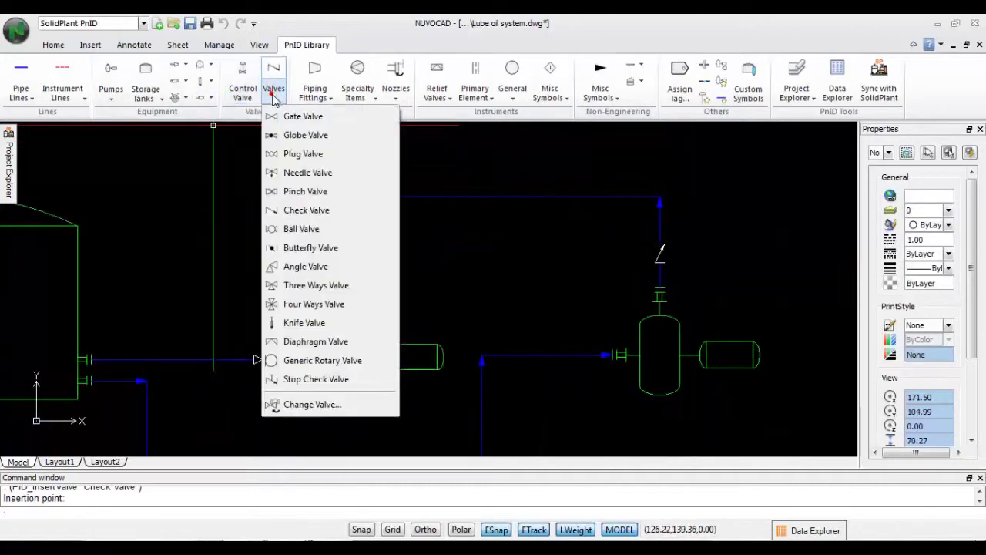
{"action": "left_click", "coordinate": [276, 116]}
{"action": "scroll", "coordinate": [472, 361], "scroll_direction": "down", "scroll_amount": 2}
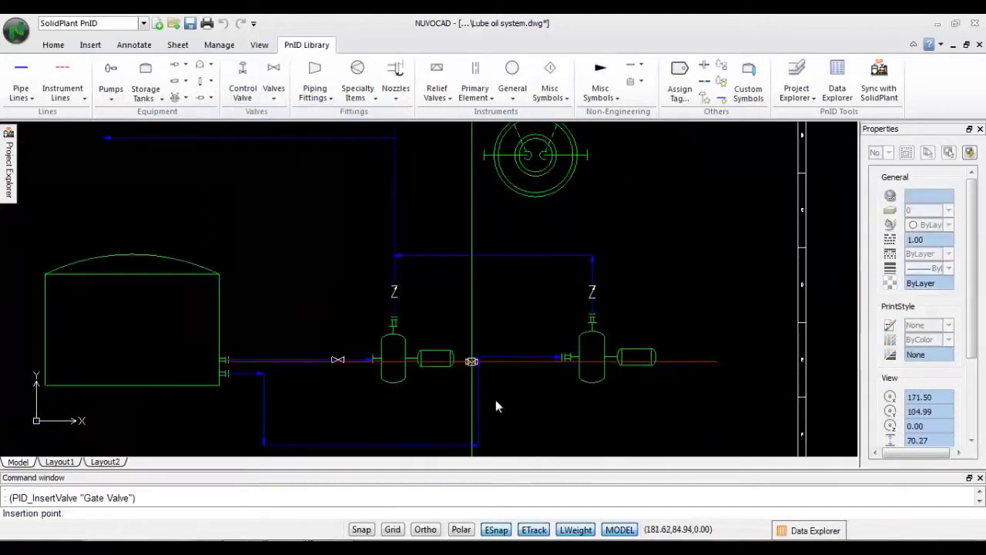
{"action": "scroll", "coordinate": [497, 401], "scroll_direction": "up", "scroll_amount": 2}
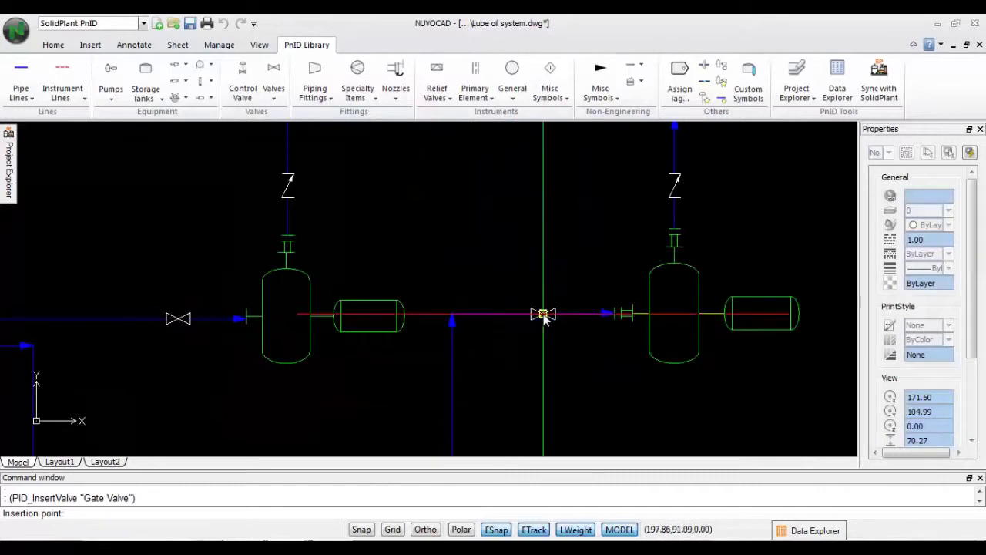
{"action": "left_click", "coordinate": [544, 316]}
{"action": "scroll", "coordinate": [528, 368], "scroll_direction": "down", "scroll_amount": 3}
{"action": "scroll", "coordinate": [458, 201], "scroll_direction": "down", "scroll_amount": 1}
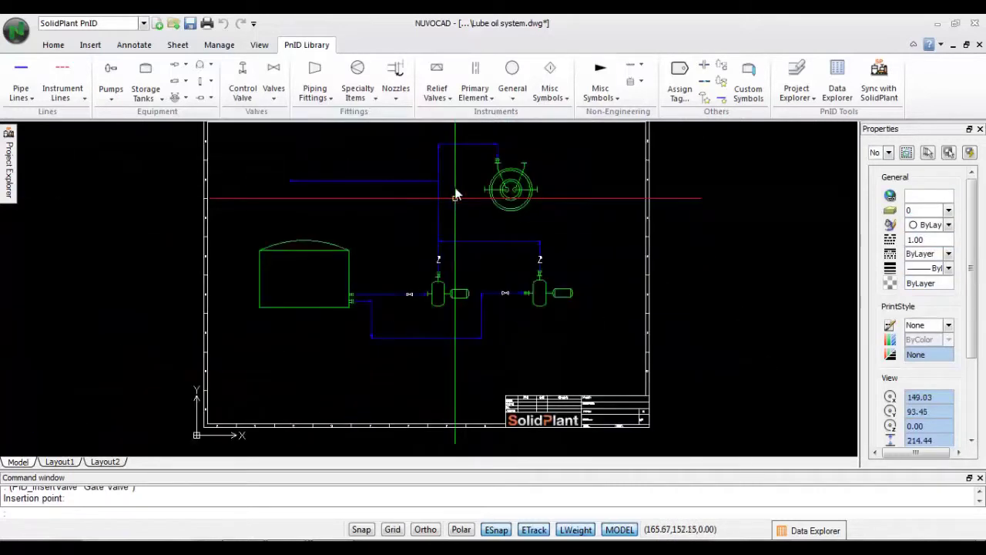
Insert a concentric reducer in the first pump's vertical discharge line, between the second pump's connection and the branch line
{"action": "scroll", "coordinate": [456, 195], "scroll_direction": "up", "scroll_amount": 4}
{"action": "scroll", "coordinate": [466, 249], "scroll_direction": "up", "scroll_amount": 1}
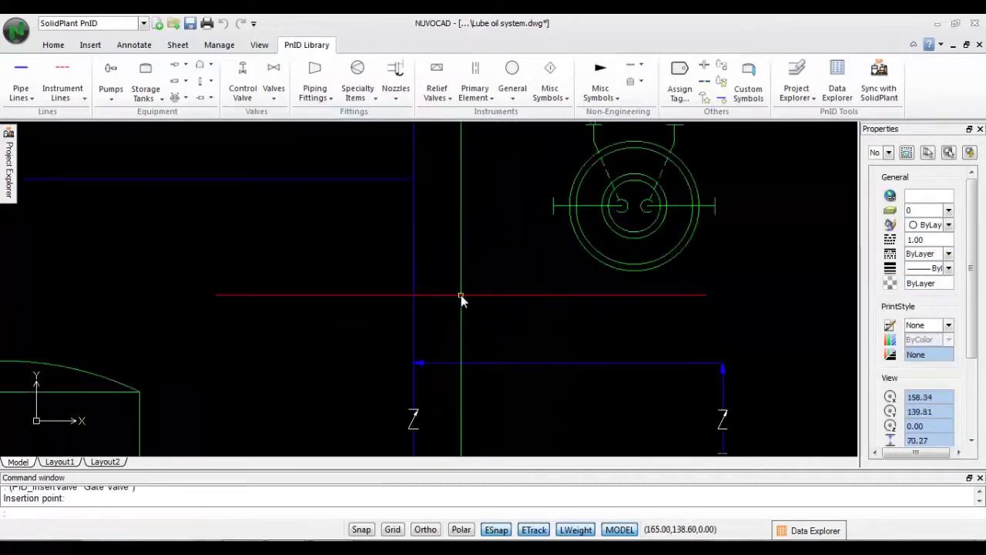
{"action": "left_click", "coordinate": [313, 70]}
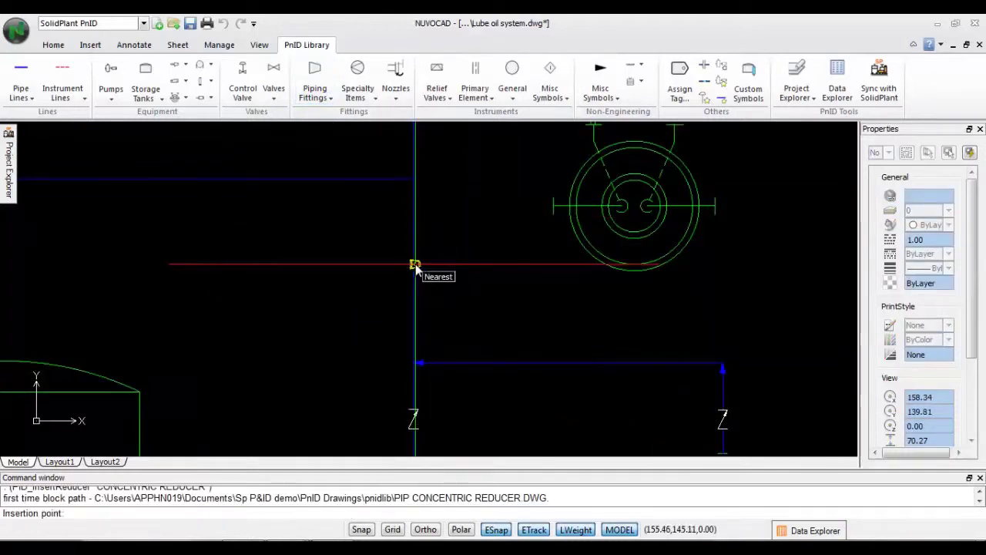
{"action": "scroll", "coordinate": [415, 265], "scroll_direction": "up", "scroll_amount": 5}
{"action": "scroll", "coordinate": [505, 228], "scroll_direction": "down", "scroll_amount": 2}
{"action": "scroll", "coordinate": [501, 228], "scroll_direction": "up", "scroll_amount": 3}
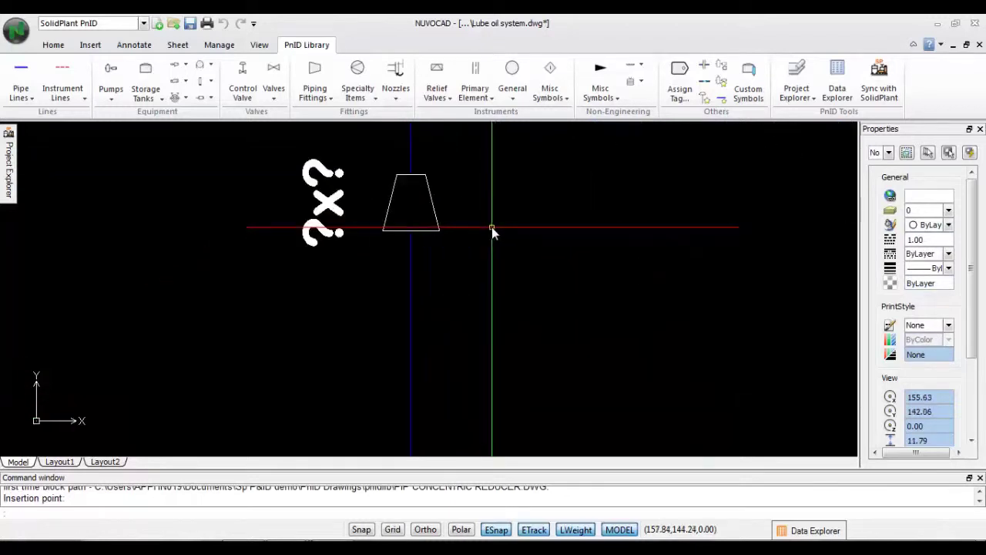
Assign equipment tag TK-100 to the storage tank and place the tag inside it, near the tank's bottom edge
{"action": "middle_click_drag", "start_coordinate": [492, 240], "coordinate": [500, 334]}
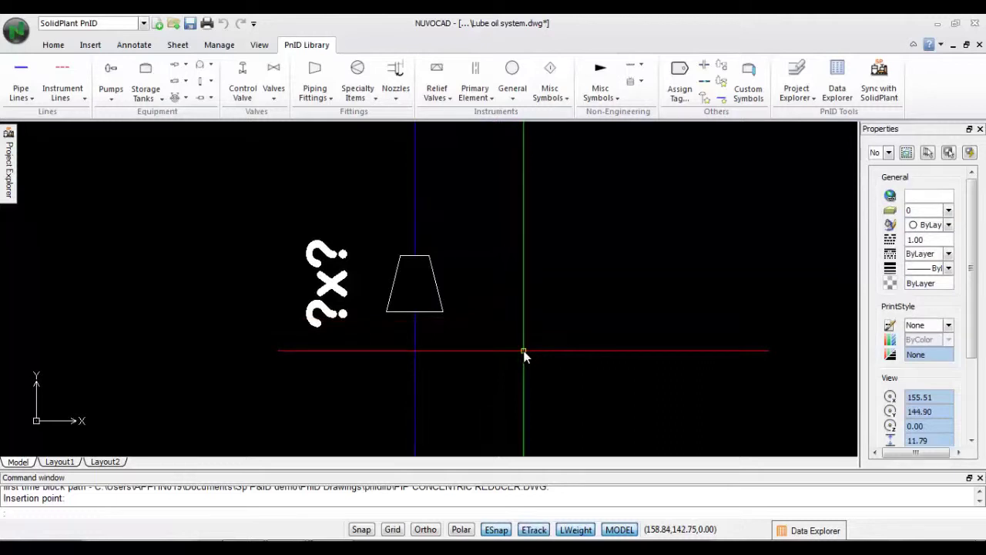
{"action": "scroll", "coordinate": [523, 354], "scroll_direction": "down", "scroll_amount": 6}
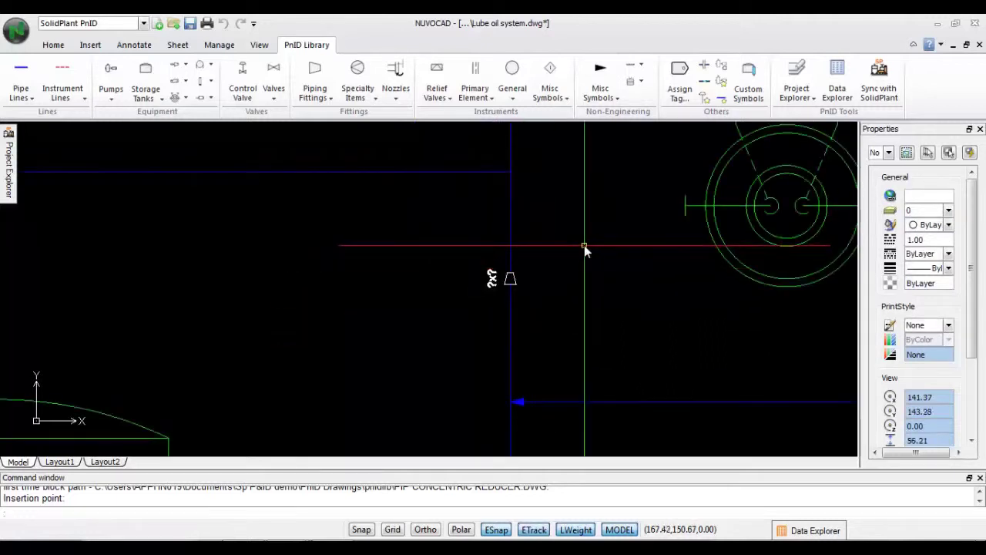
{"action": "scroll", "coordinate": [584, 245], "scroll_direction": "down", "scroll_amount": 1}
{"action": "middle_click_drag", "start_coordinate": [488, 316], "coordinate": [444, 218]}
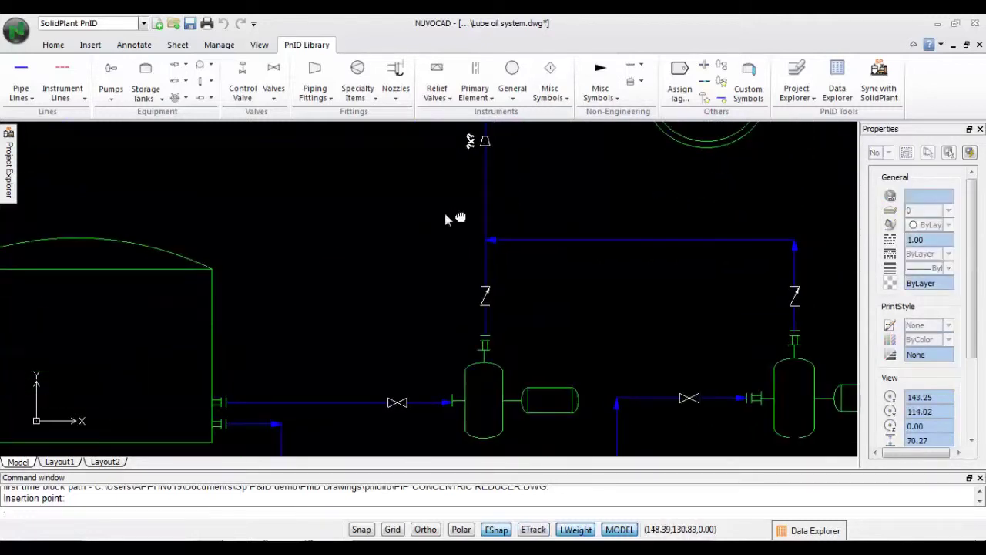
{"action": "scroll", "coordinate": [359, 237], "scroll_direction": "down", "scroll_amount": 3}
{"action": "middle_click_drag", "start_coordinate": [362, 238], "coordinate": [411, 294]}
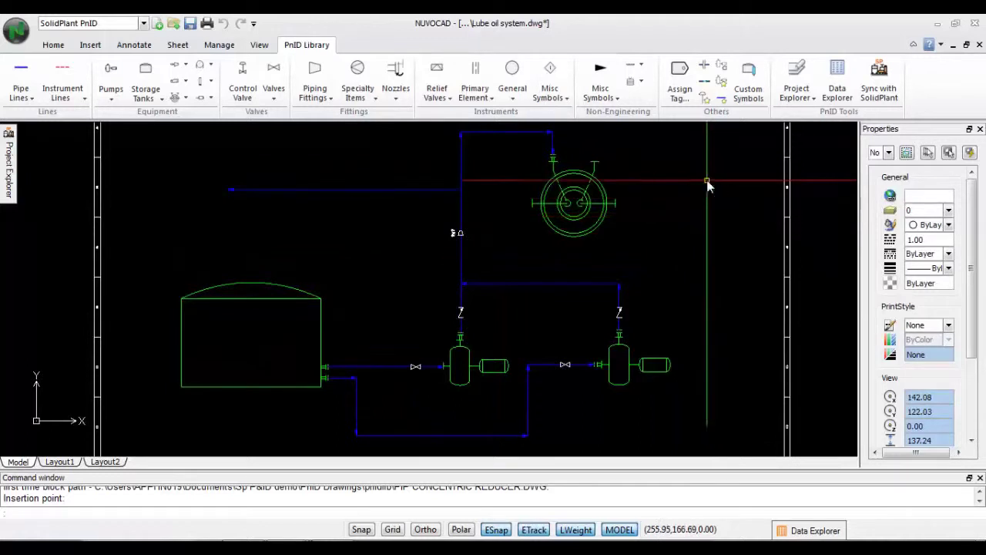
{"action": "left_click", "coordinate": [684, 90]}
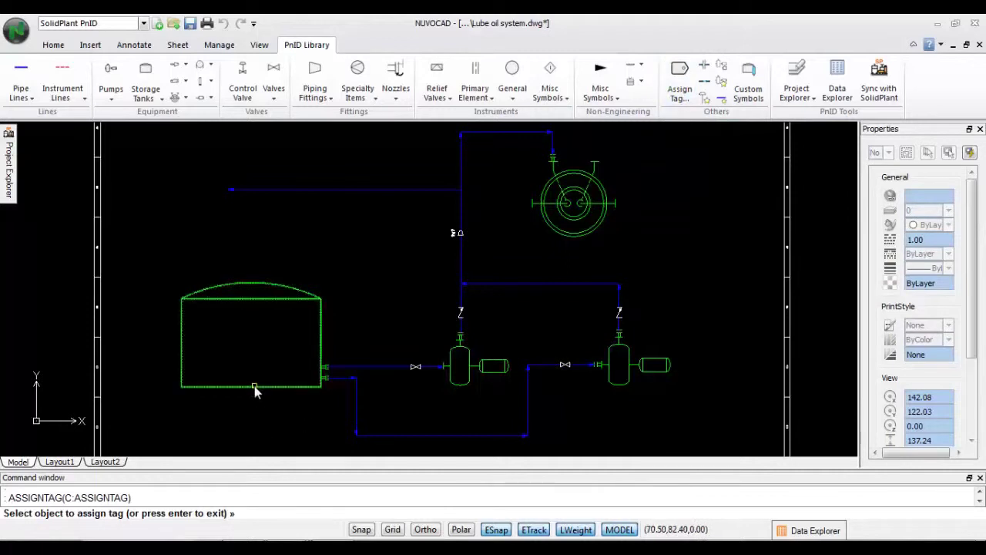
{"action": "left_click", "coordinate": [254, 386]}
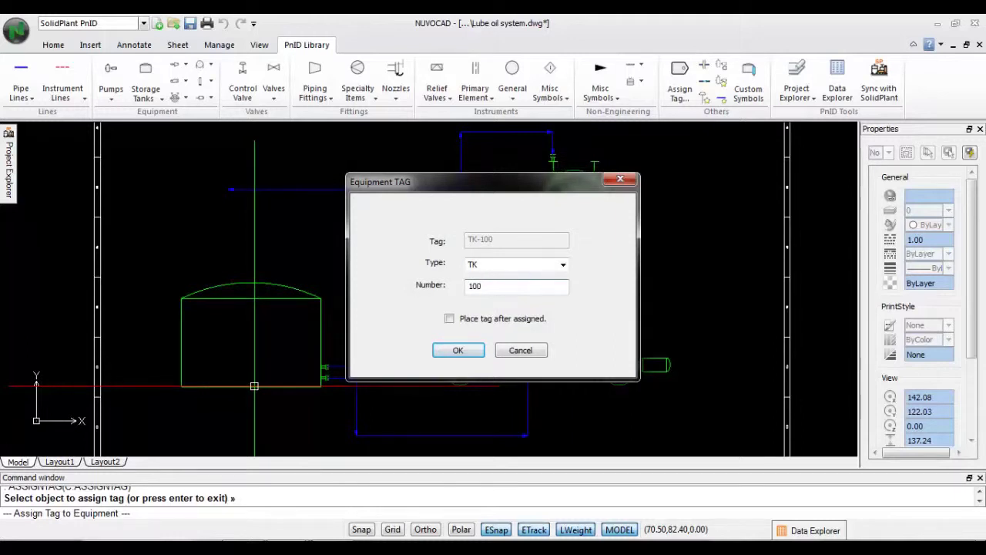
{"action": "left_click", "coordinate": [449, 318]}
{"action": "left_click", "coordinate": [458, 350]}
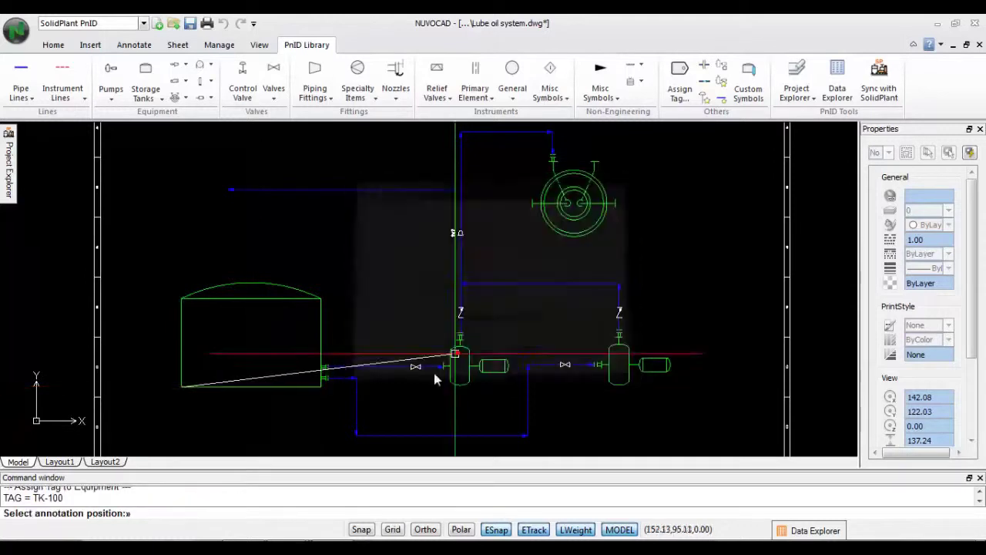
{"action": "left_click", "coordinate": [245, 371]}
Turn on Ortho and place the tank's second tag annotation straight below the tank, near the sheet's lower border
{"action": "key", "text": "F8"}
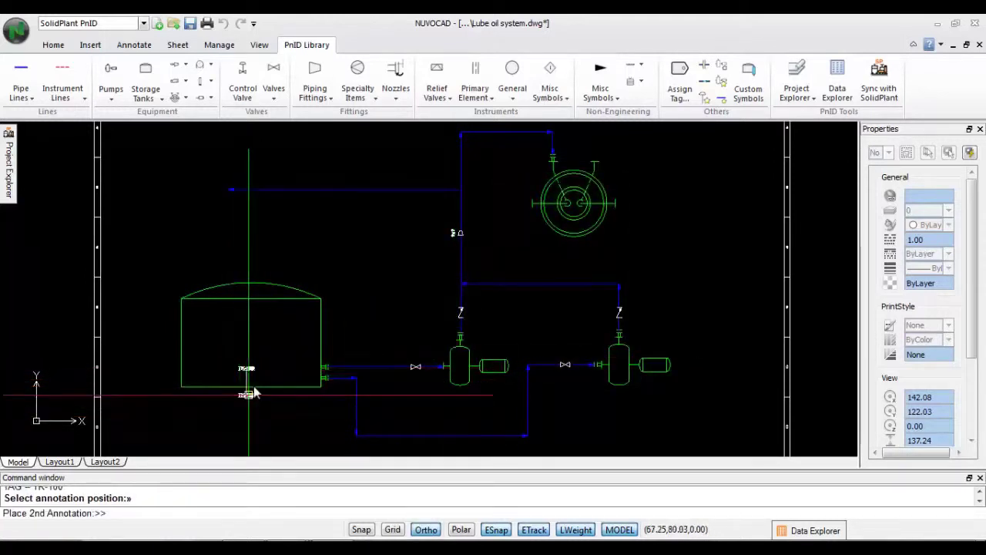
{"action": "scroll", "coordinate": [251, 399], "scroll_direction": "down", "scroll_amount": 3}
{"action": "middle_click_drag", "start_coordinate": [262, 347], "coordinate": [263, 342]}
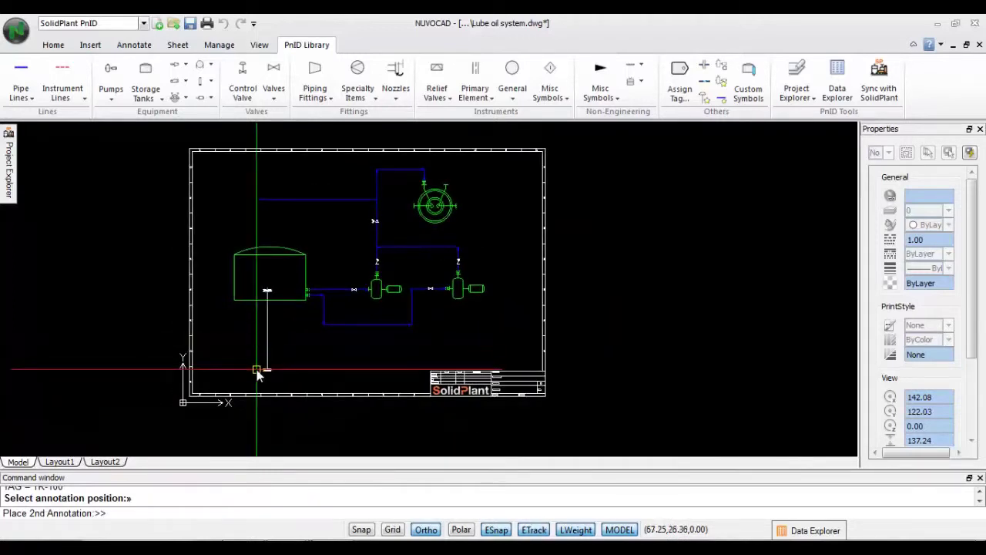
{"action": "left_click", "coordinate": [258, 374]}
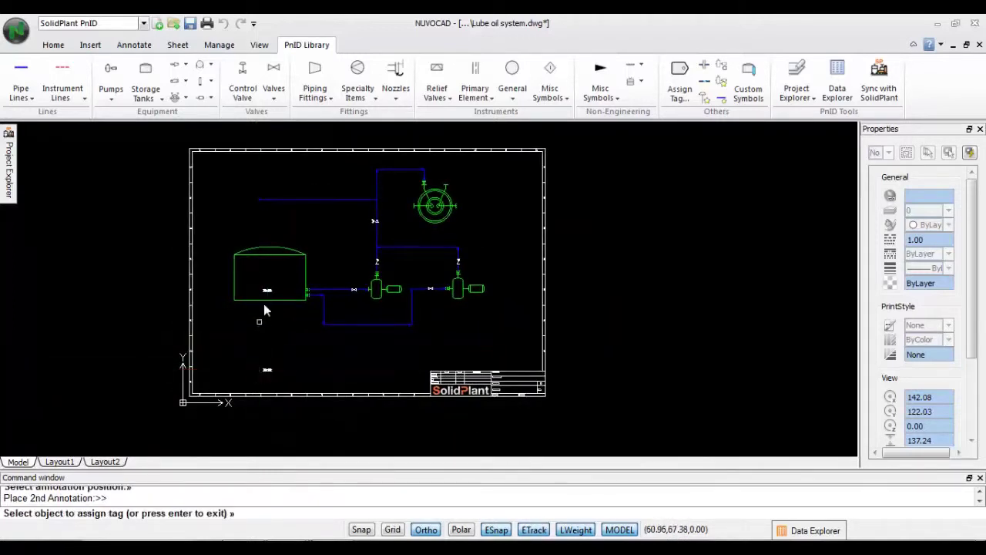
Assign equipment tag P-112 to the first pump and place the tag directly below it
{"action": "scroll", "coordinate": [268, 300], "scroll_direction": "up", "scroll_amount": 4}
{"action": "middle_click_drag", "start_coordinate": [346, 256], "coordinate": [345, 356]}
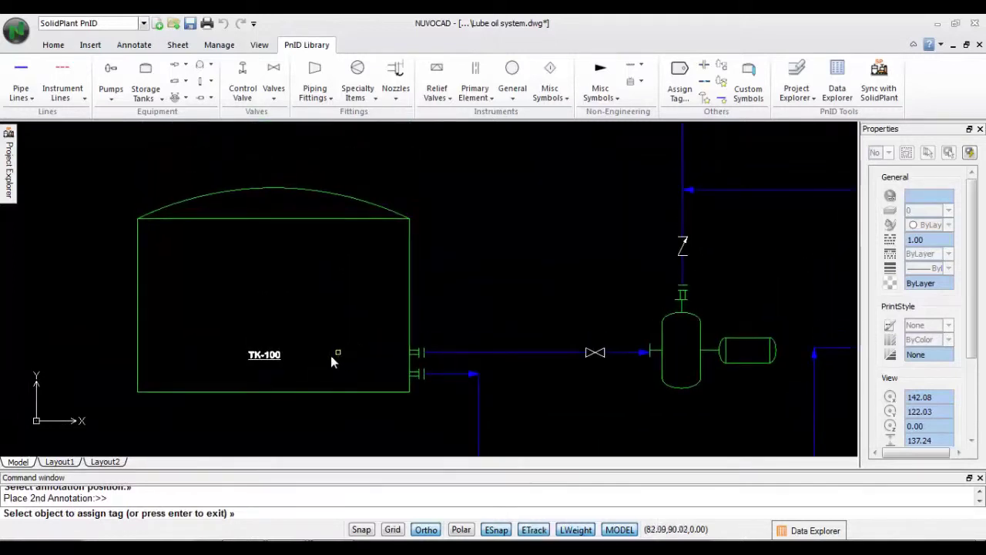
{"action": "scroll", "coordinate": [277, 368], "scroll_direction": "up", "scroll_amount": 3}
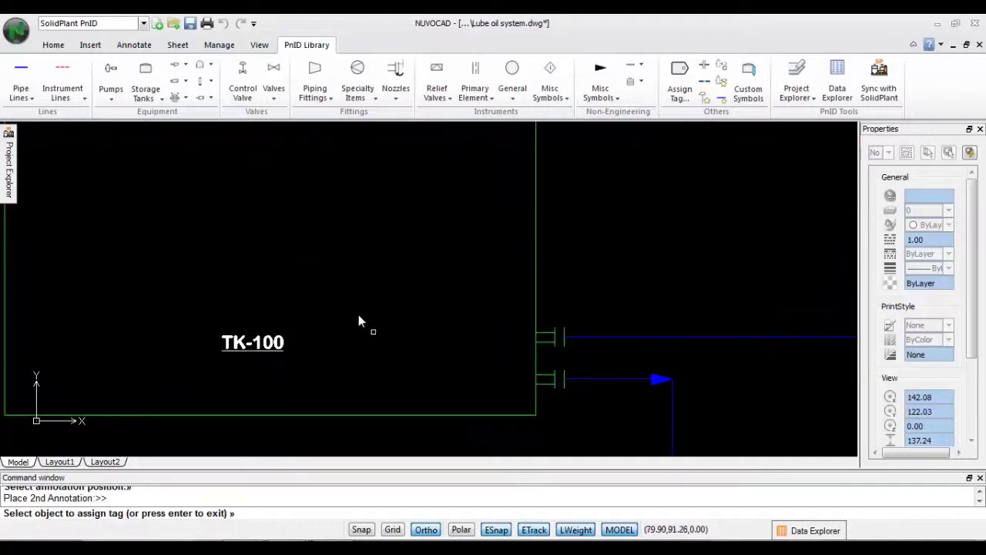
{"action": "scroll", "coordinate": [304, 290], "scroll_direction": "down", "scroll_amount": 4}
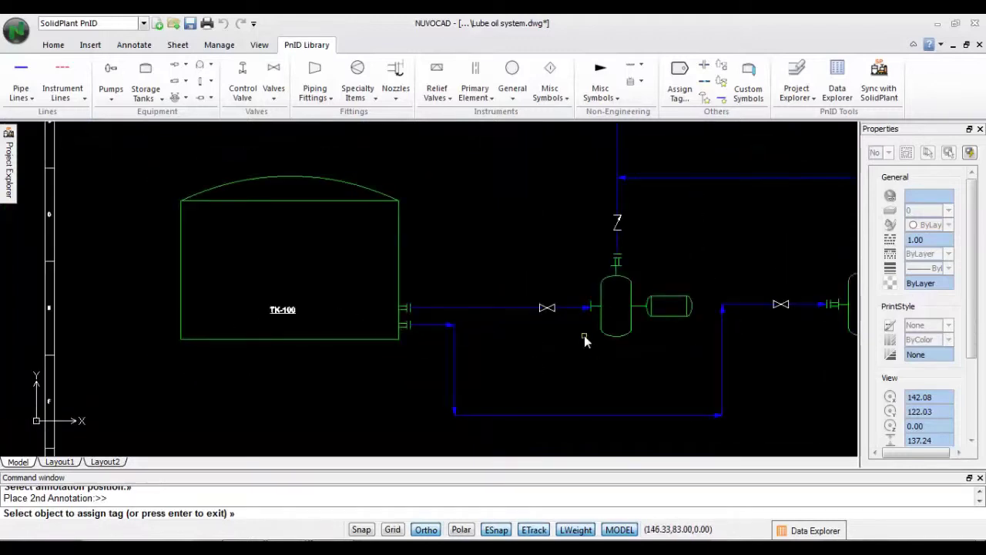
{"action": "scroll", "coordinate": [585, 341], "scroll_direction": "up", "scroll_amount": 1}
{"action": "left_click", "coordinate": [632, 337]}
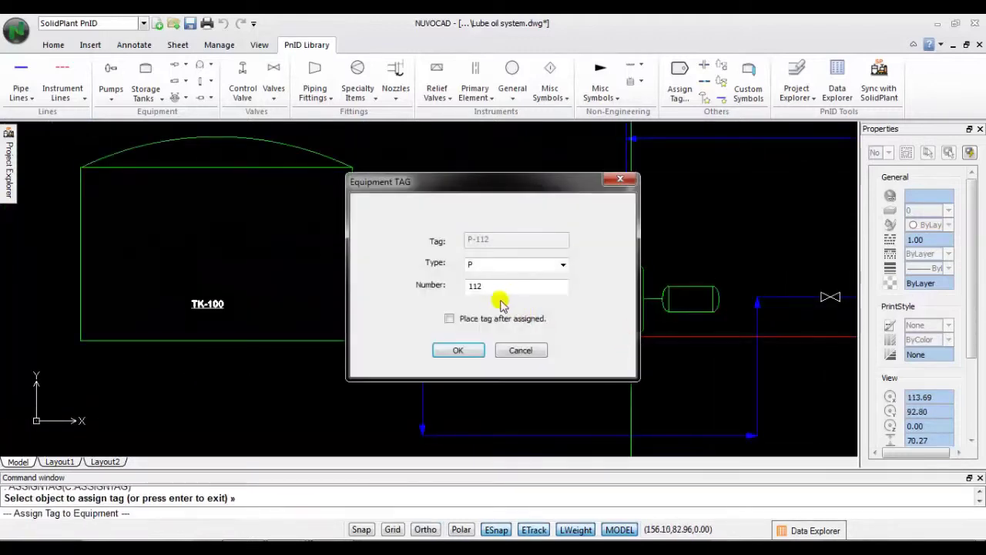
{"action": "left_click", "coordinate": [458, 350]}
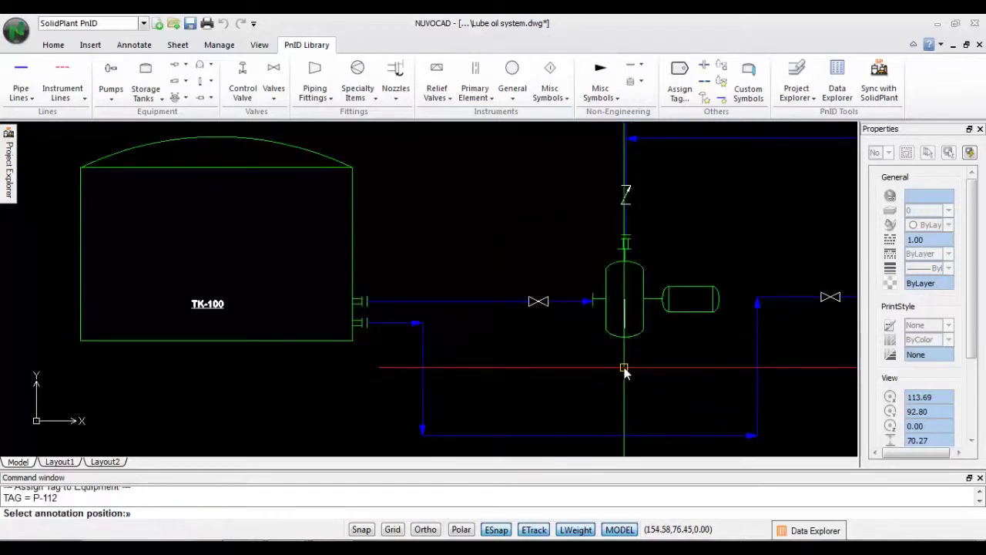
{"action": "left_click", "coordinate": [624, 370]}
Assign equipment tag P-113 to the second pump and place the tag directly below it
{"action": "scroll", "coordinate": [544, 359], "scroll_direction": "down", "scroll_amount": 1}
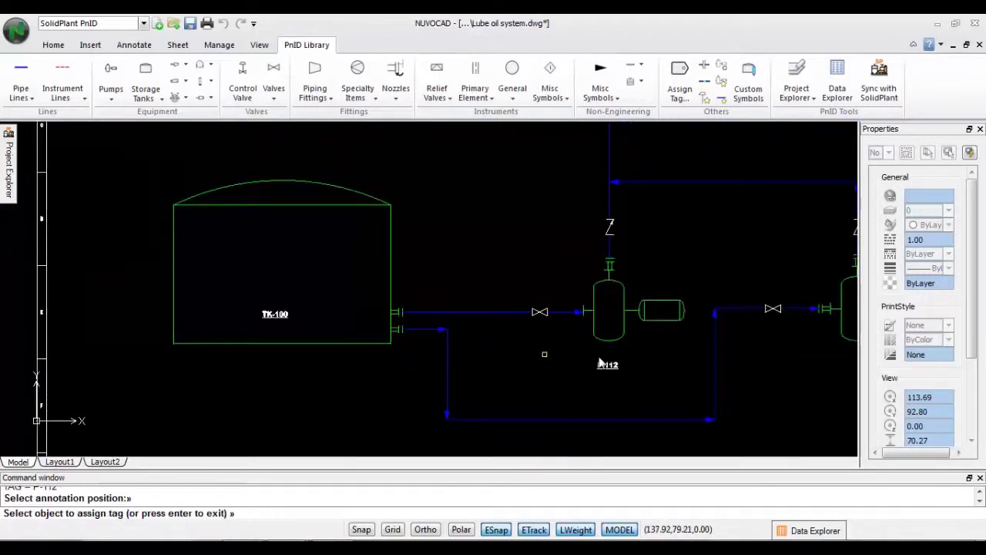
{"action": "middle_click_drag", "start_coordinate": [811, 365], "coordinate": [603, 388]}
{"action": "left_click", "coordinate": [639, 365]}
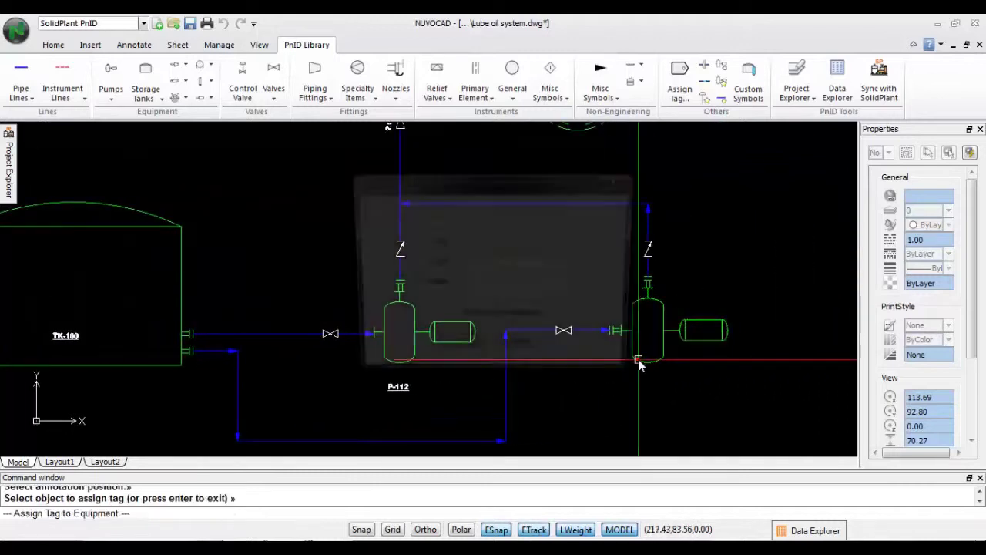
{"action": "type", "text": "113"}
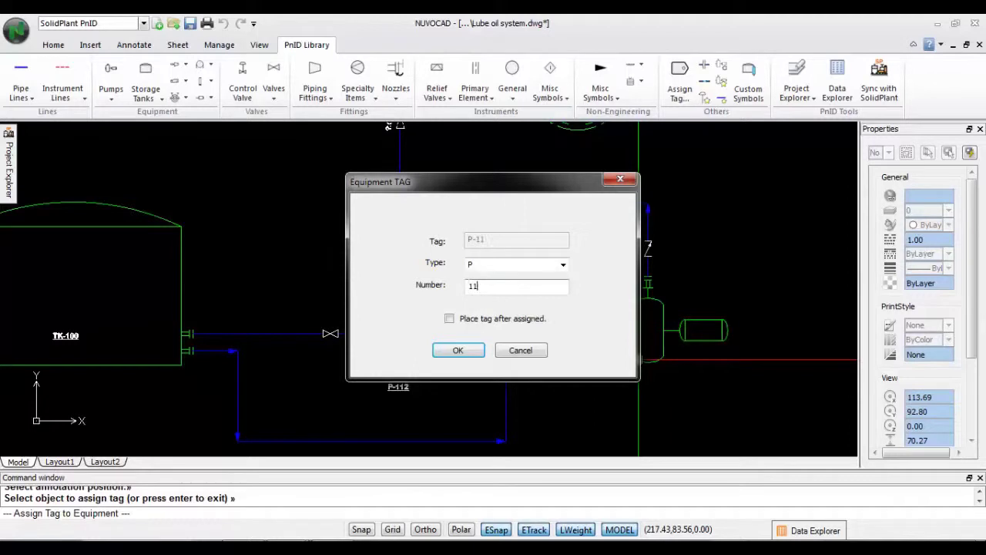
{"action": "left_click", "coordinate": [460, 351]}
{"action": "left_click", "coordinate": [648, 382]}
Begin a process line tag for the second pump's suction line with size 4", spec 1HC01 and service LO-LUBE OIL
{"action": "scroll", "coordinate": [447, 438], "scroll_direction": "up", "scroll_amount": 4}
{"action": "scroll", "coordinate": [331, 431], "scroll_direction": "down", "scroll_amount": 2}
{"action": "scroll", "coordinate": [377, 422], "scroll_direction": "up", "scroll_amount": 2}
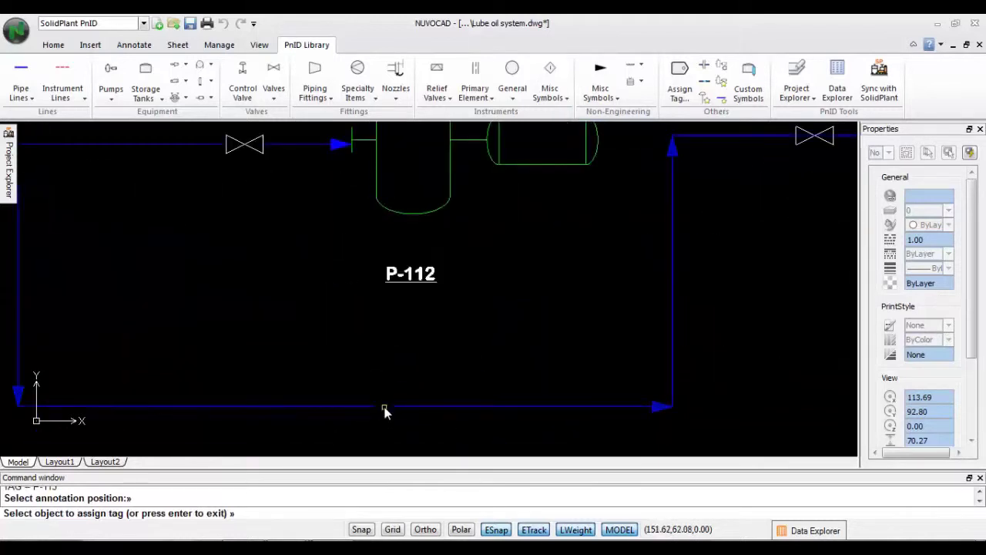
{"action": "left_click", "coordinate": [385, 406]}
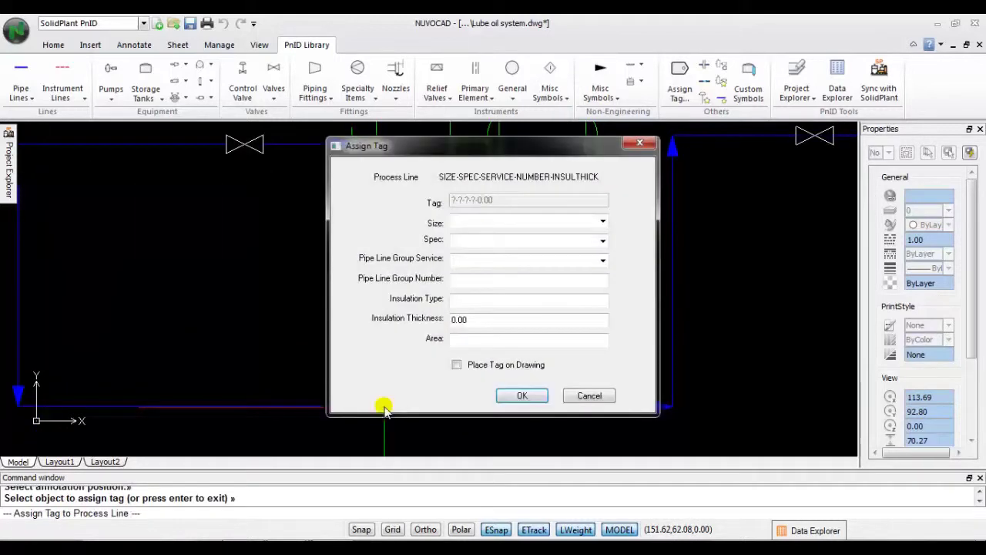
{"action": "left_click", "coordinate": [602, 222]}
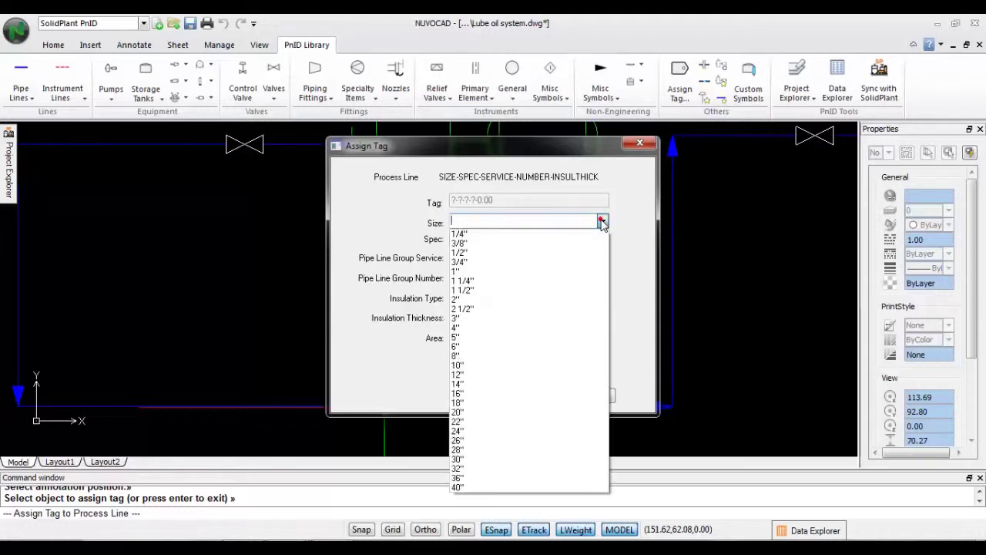
{"action": "left_click", "coordinate": [534, 333]}
{"action": "left_click", "coordinate": [602, 241]}
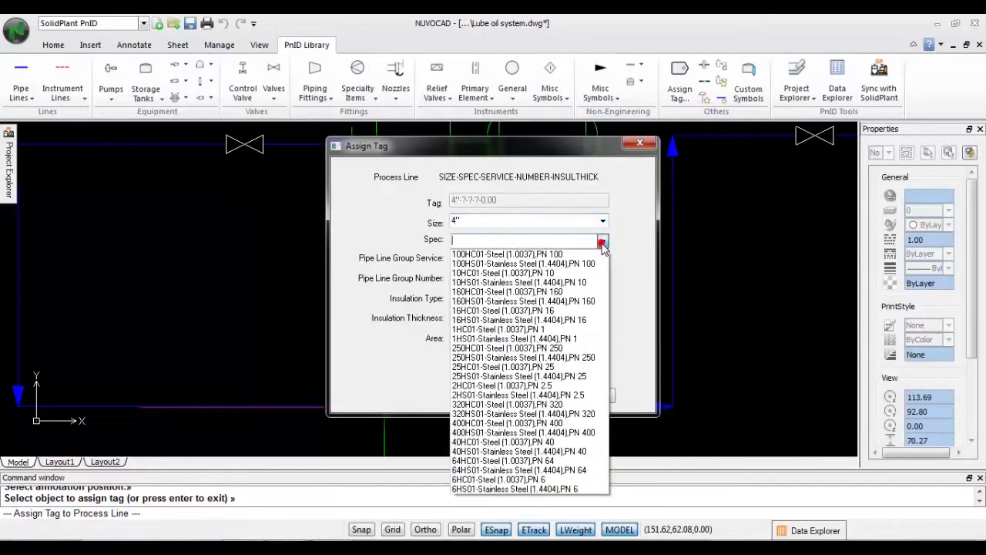
{"action": "left_click", "coordinate": [524, 329]}
{"action": "left_click", "coordinate": [603, 260]}
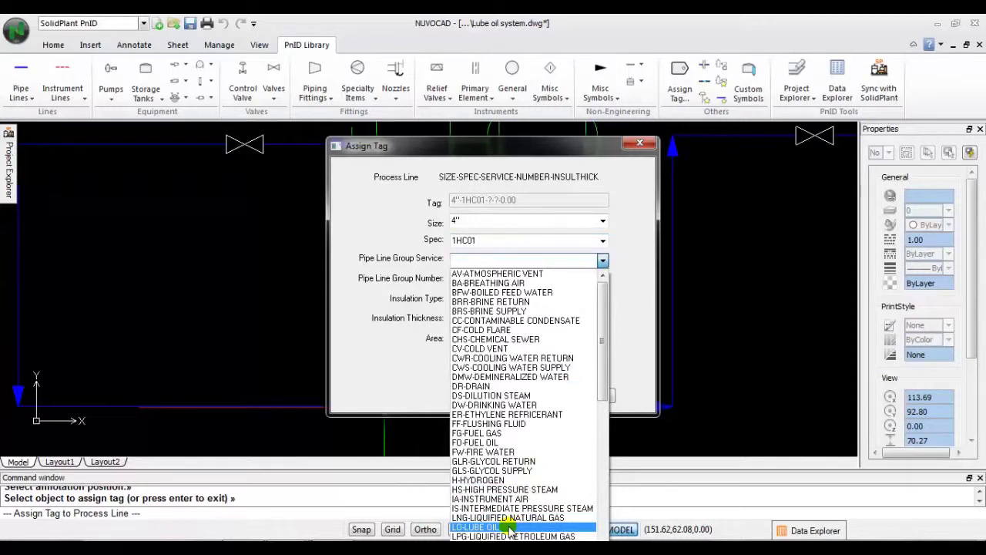
{"action": "left_click", "coordinate": [509, 527]}
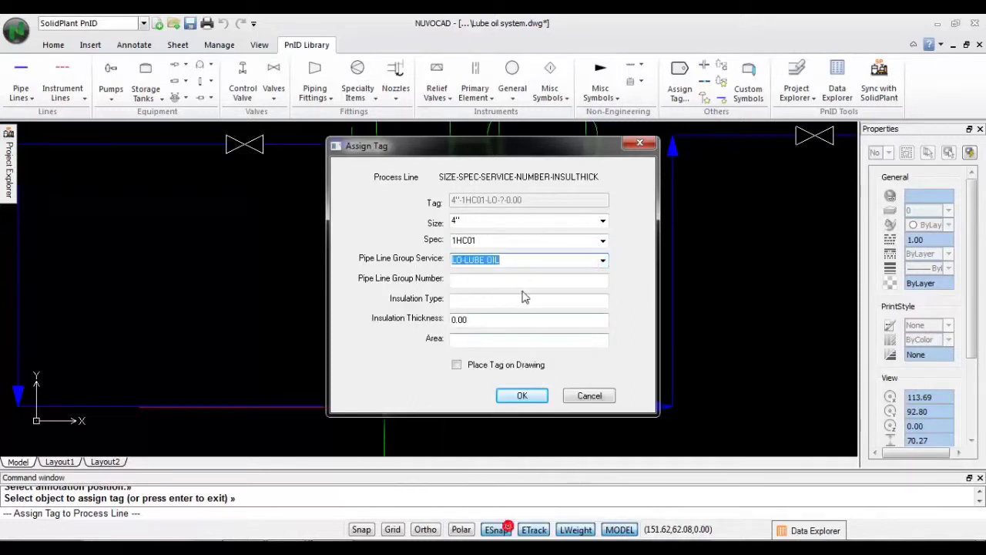
Set the pipe line group number to 121 and place the line tag just above the lower horizontal run
{"action": "left_click", "coordinate": [475, 279]}
{"action": "type", "text": "121"}
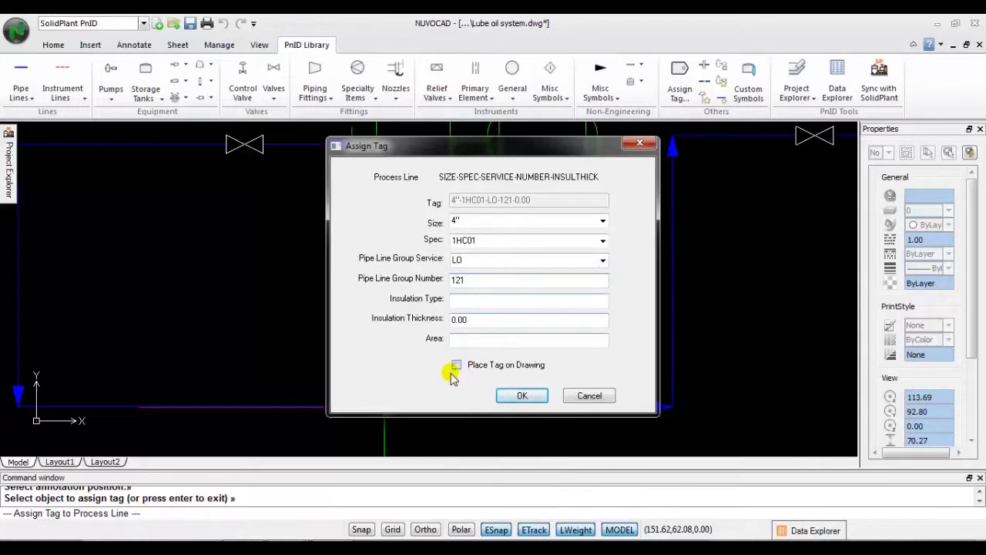
{"action": "left_click", "coordinate": [458, 365]}
{"action": "left_click", "coordinate": [519, 395]}
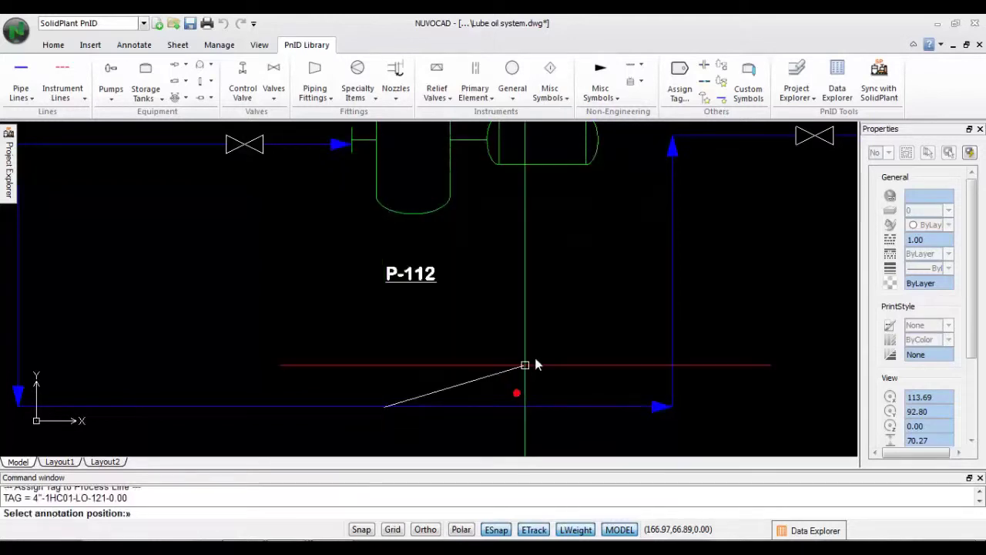
{"action": "left_click", "coordinate": [387, 395]}
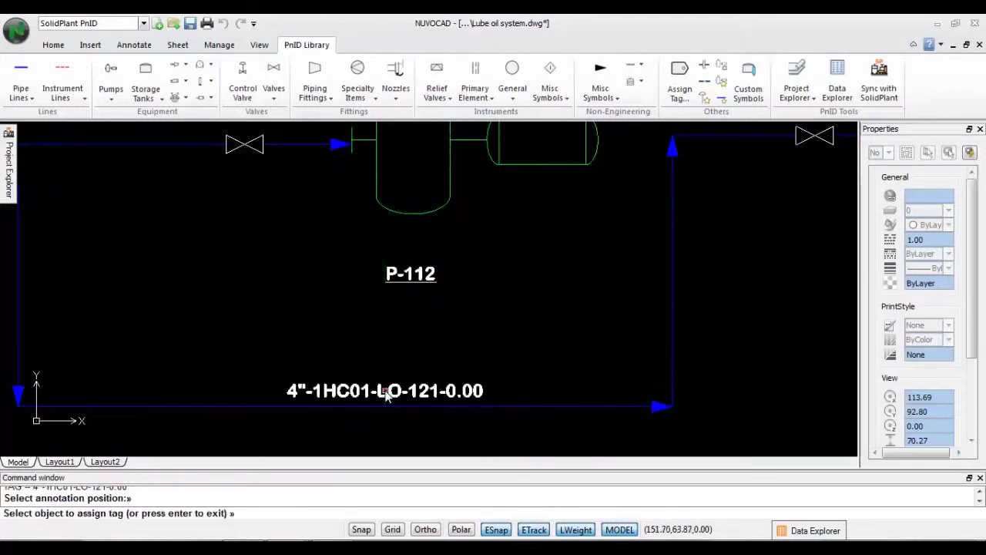
Assign valve tag HV-121 to the gate valve before the second pump and place the tag just below the valve
{"action": "scroll", "coordinate": [491, 315], "scroll_direction": "down", "scroll_amount": 4}
{"action": "scroll", "coordinate": [528, 177], "scroll_direction": "up", "scroll_amount": 3}
{"action": "scroll", "coordinate": [662, 277], "scroll_direction": "up", "scroll_amount": 2}
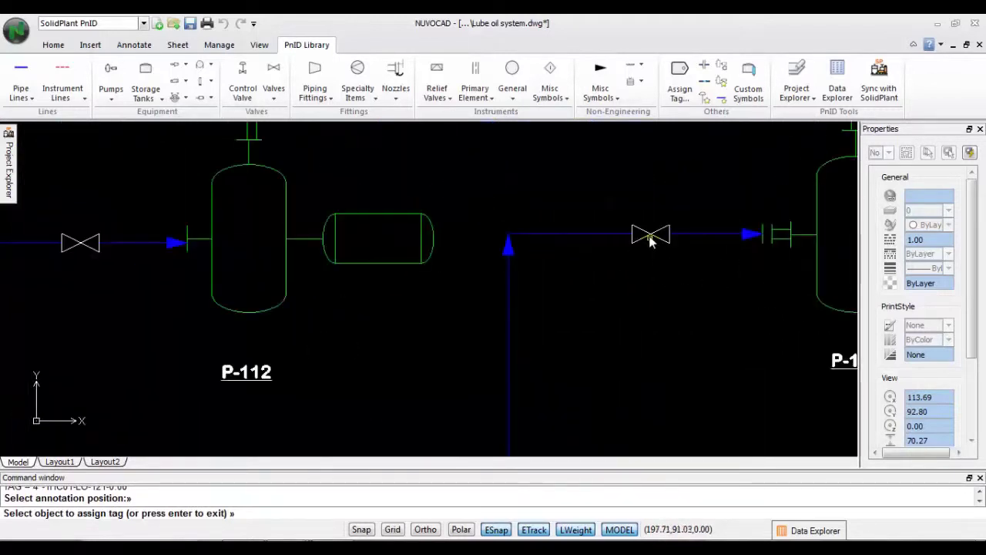
{"action": "left_click", "coordinate": [651, 237]}
{"action": "left_click", "coordinate": [477, 297]}
{"action": "type", "text": "121"}
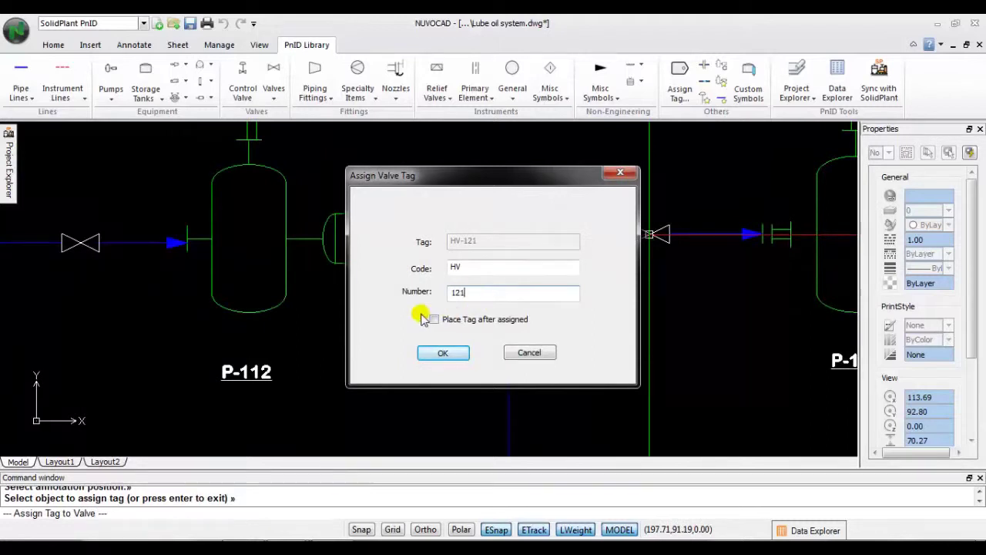
{"action": "left_click", "coordinate": [435, 320]}
{"action": "left_click", "coordinate": [443, 353]}
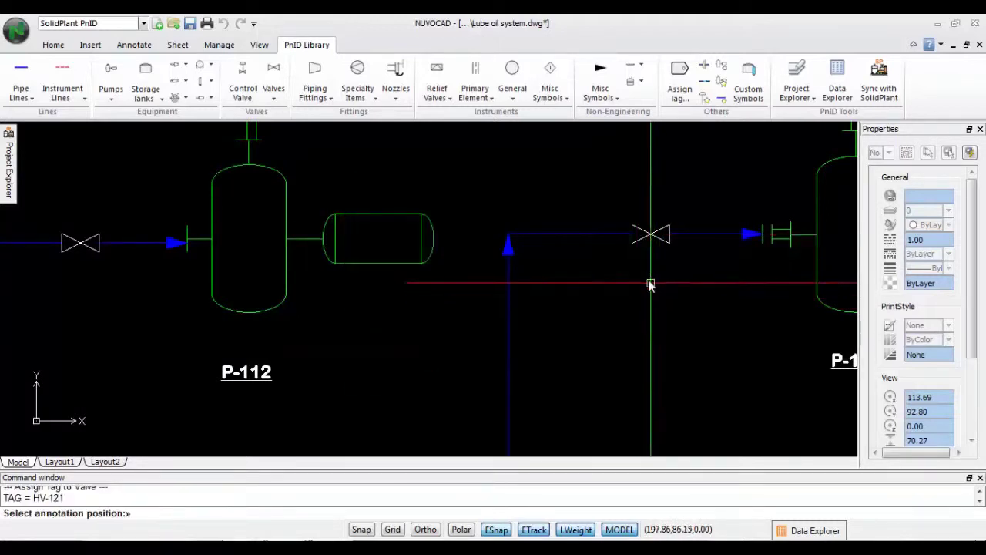
{"action": "left_click", "coordinate": [651, 267]}
Assign valve tag HV-122 to the gate valve before the first pump and place the tag just below the valve
{"action": "scroll", "coordinate": [401, 322], "scroll_direction": "down", "scroll_amount": 2}
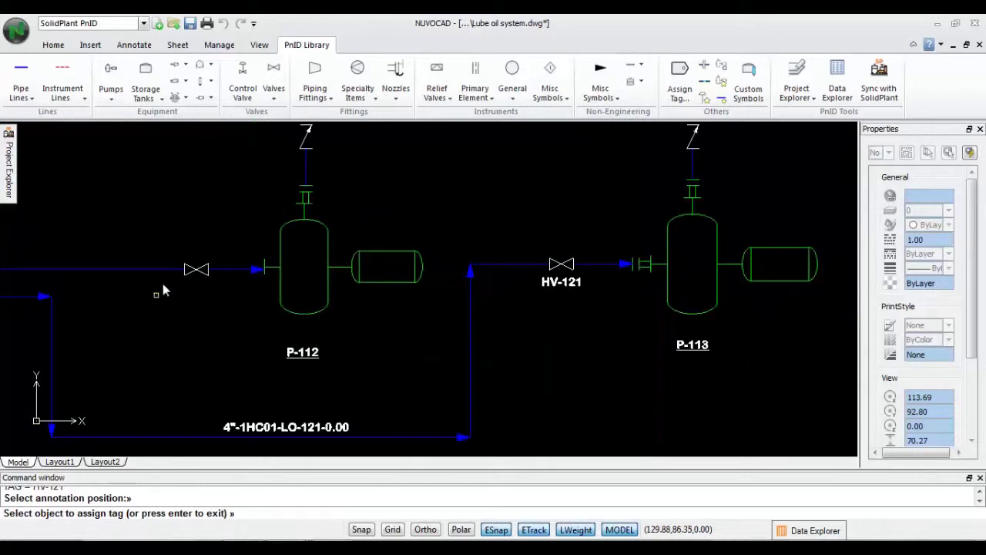
{"action": "scroll", "coordinate": [237, 267], "scroll_direction": "up", "scroll_amount": 2}
{"action": "left_click", "coordinate": [216, 264]}
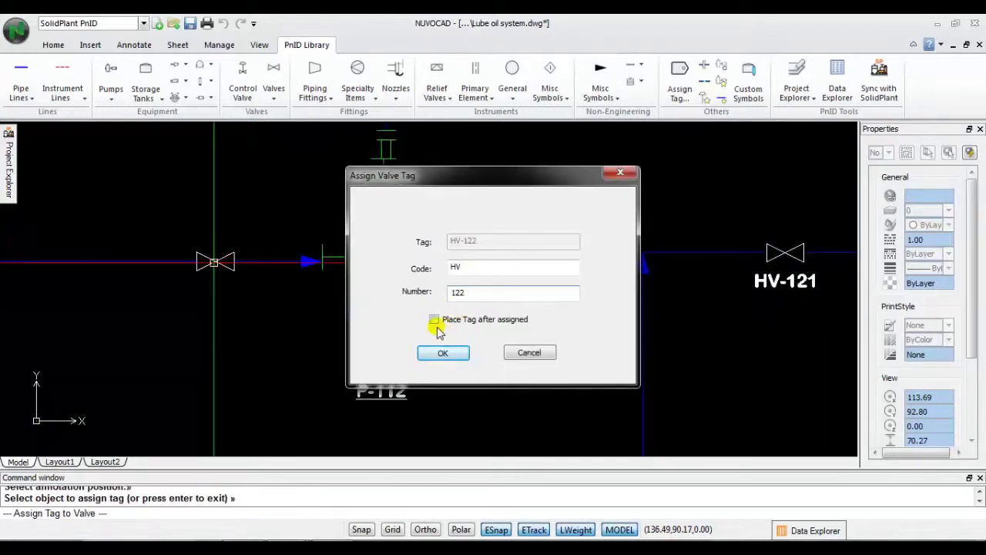
{"action": "left_click", "coordinate": [434, 319]}
{"action": "left_click", "coordinate": [442, 352]}
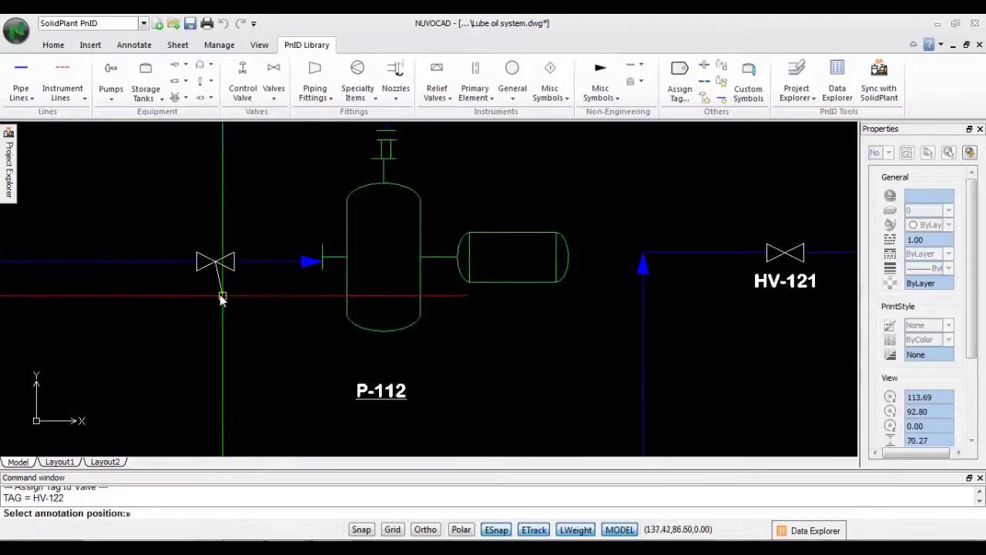
{"action": "left_click", "coordinate": [216, 293]}
Assign valve tag NRV-222 to the check valve above the first pump and place the tag just right of the valve
{"action": "scroll", "coordinate": [284, 223], "scroll_direction": "down", "scroll_amount": 4}
{"action": "scroll", "coordinate": [344, 158], "scroll_direction": "up", "scroll_amount": 2}
{"action": "scroll", "coordinate": [344, 158], "scroll_direction": "up", "scroll_amount": 1}
{"action": "scroll", "coordinate": [346, 164], "scroll_direction": "down", "scroll_amount": 3}
{"action": "middle_click_drag", "start_coordinate": [346, 165], "coordinate": [436, 321]}
{"action": "scroll", "coordinate": [418, 345], "scroll_direction": "up", "scroll_amount": 4}
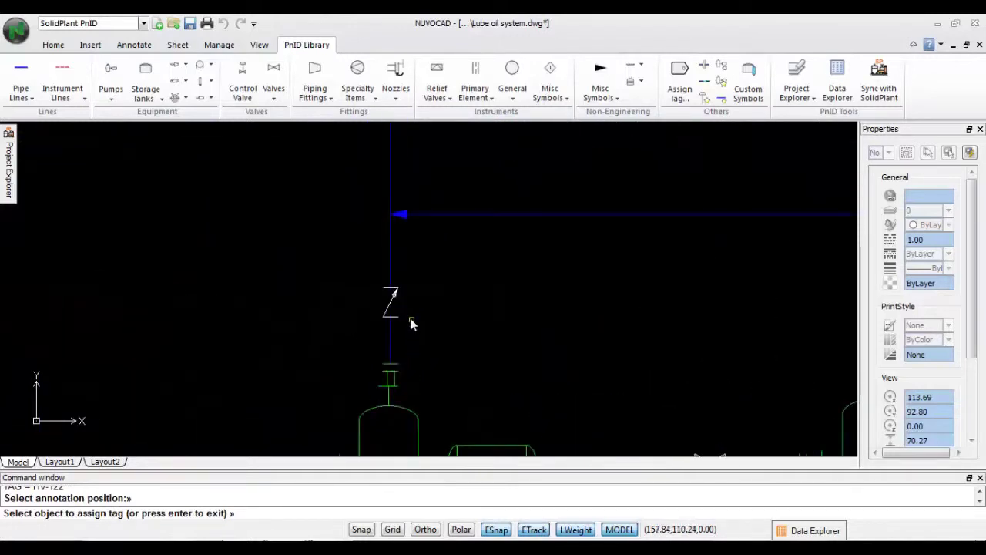
{"action": "left_click", "coordinate": [391, 302]}
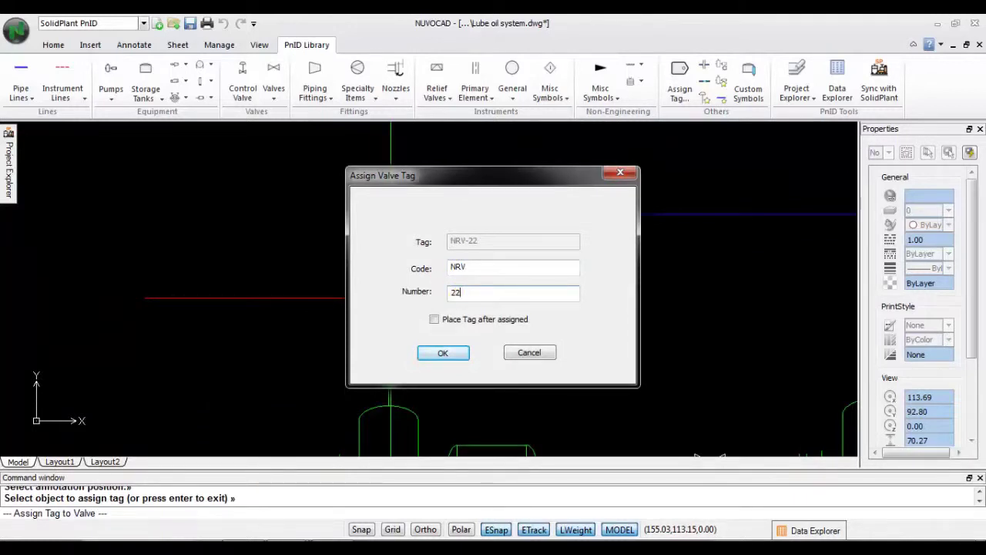
{"action": "left_click", "coordinate": [451, 354]}
{"action": "left_click", "coordinate": [430, 305]}
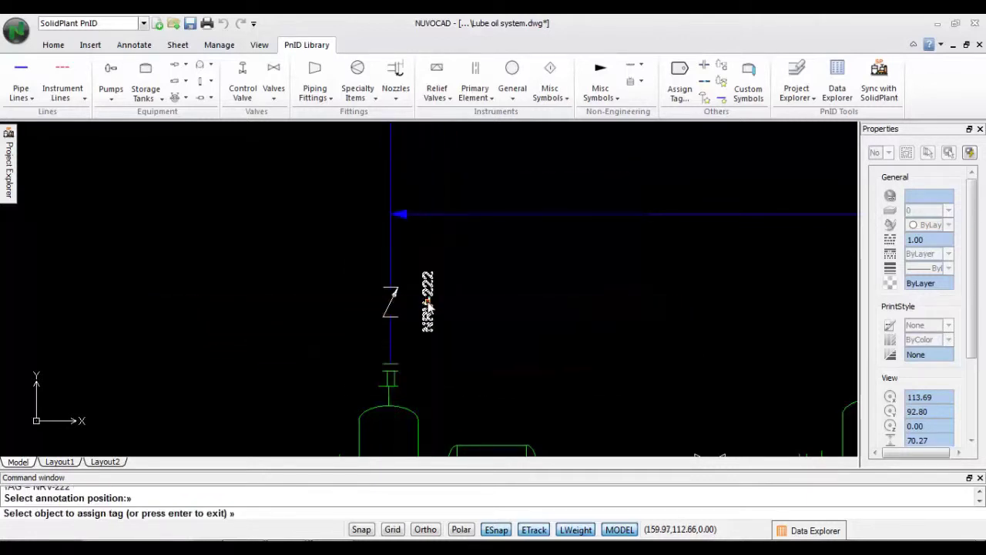
Try to assign valve tag NRV-222 to the check valve above the second pump, with tag placement enabled
{"action": "scroll", "coordinate": [430, 305], "scroll_direction": "down", "scroll_amount": 3}
{"action": "scroll", "coordinate": [654, 315], "scroll_direction": "up", "scroll_amount": 3}
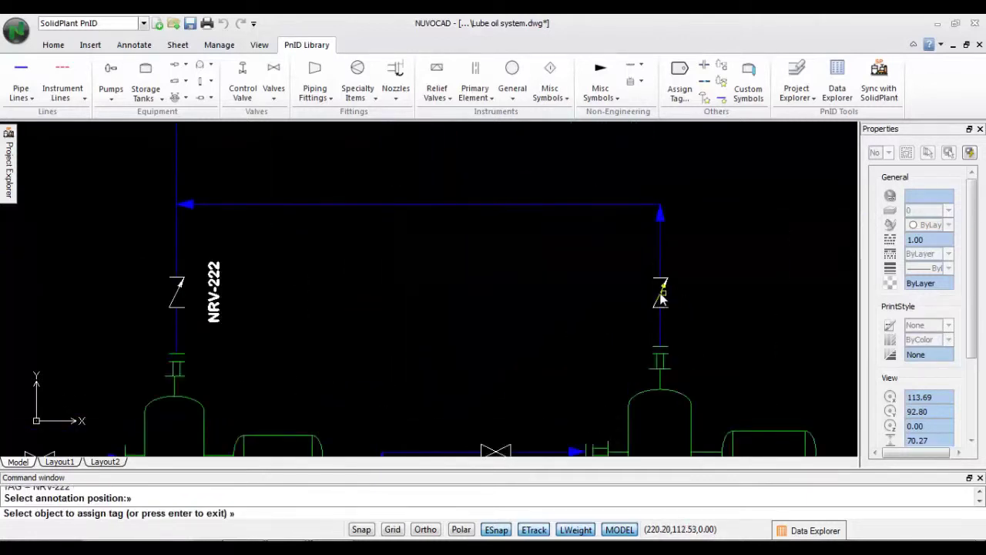
{"action": "left_click", "coordinate": [660, 298]}
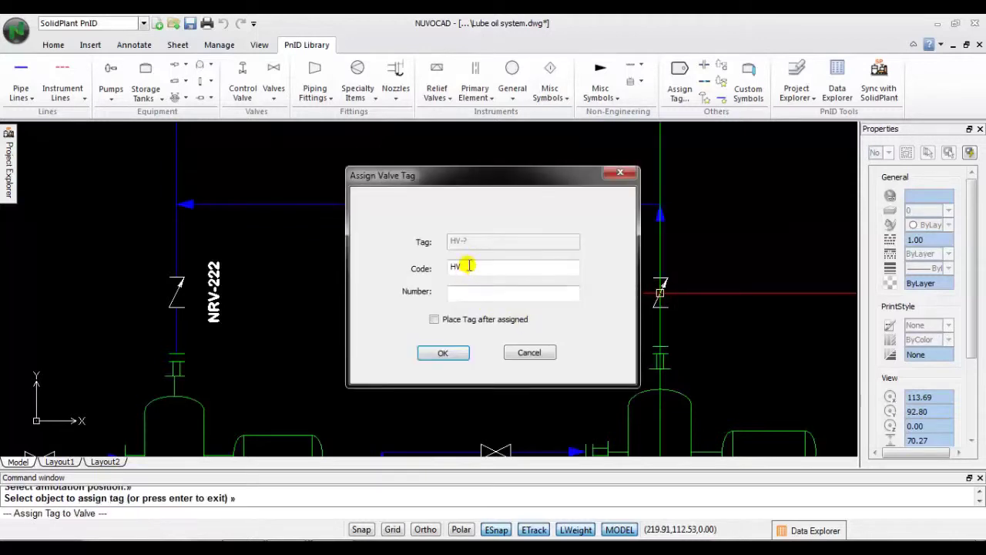
{"action": "double_click", "coordinate": [465, 270]}
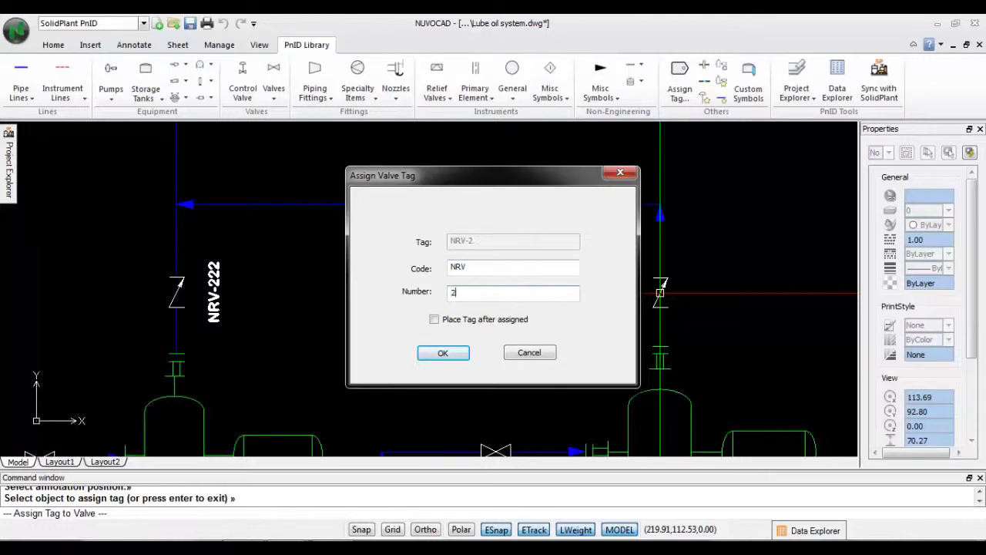
{"action": "left_click", "coordinate": [434, 319]}
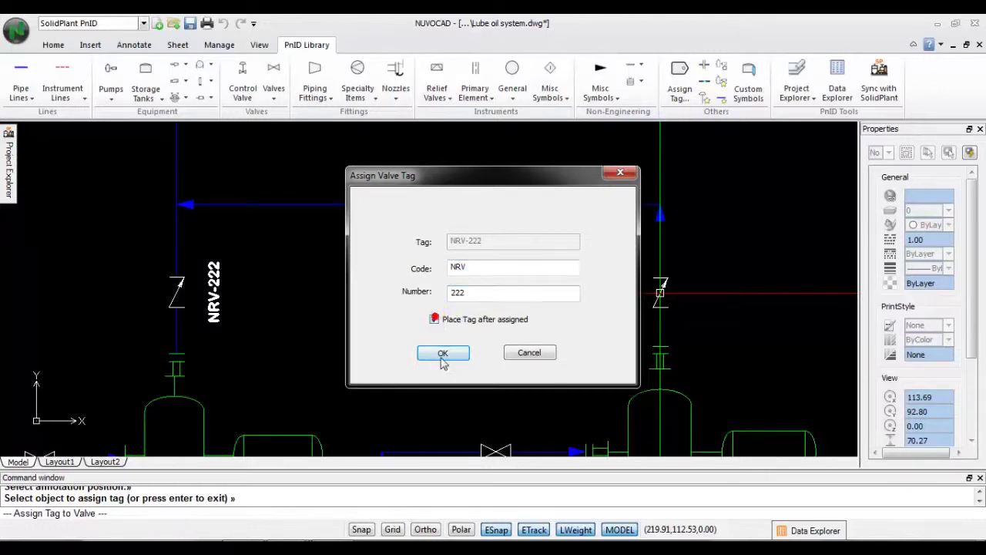
{"action": "left_click", "coordinate": [441, 355]}
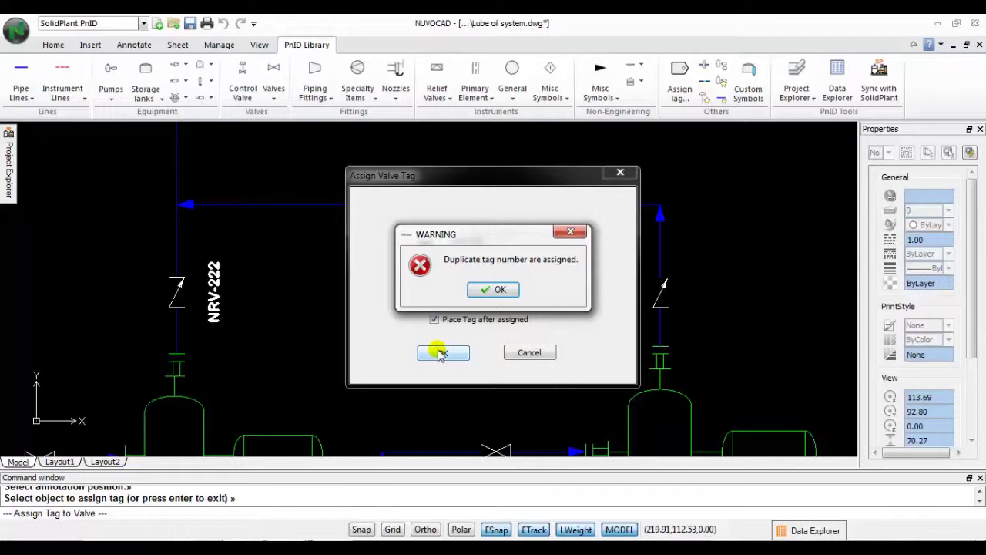
{"action": "left_click", "coordinate": [494, 290]}
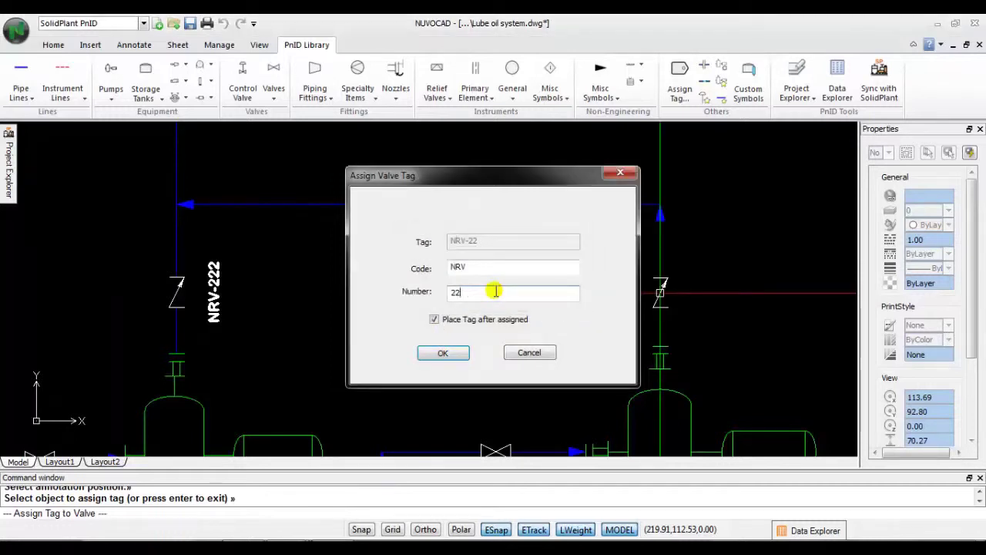
Set the second pump's check valve number to 223 and place the tag just right of the valve
{"action": "type", "text": "3"}
{"action": "left_click", "coordinate": [442, 354]}
{"action": "left_click", "coordinate": [682, 295]}
Begin a process line tag for the vertical discharge line below the reducer with size 6", spec 1HC01 and service LO-LUBE OIL
{"action": "scroll", "coordinate": [682, 295], "scroll_direction": "down", "scroll_amount": 4}
{"action": "scroll", "coordinate": [497, 193], "scroll_direction": "up", "scroll_amount": 3}
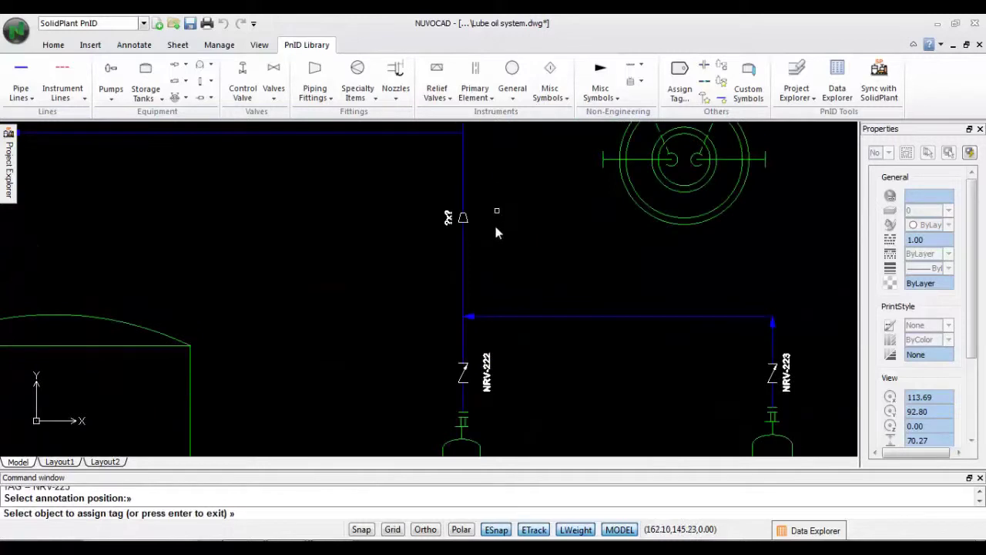
{"action": "scroll", "coordinate": [482, 254], "scroll_direction": "up", "scroll_amount": 2}
{"action": "scroll", "coordinate": [527, 221], "scroll_direction": "down", "scroll_amount": 3}
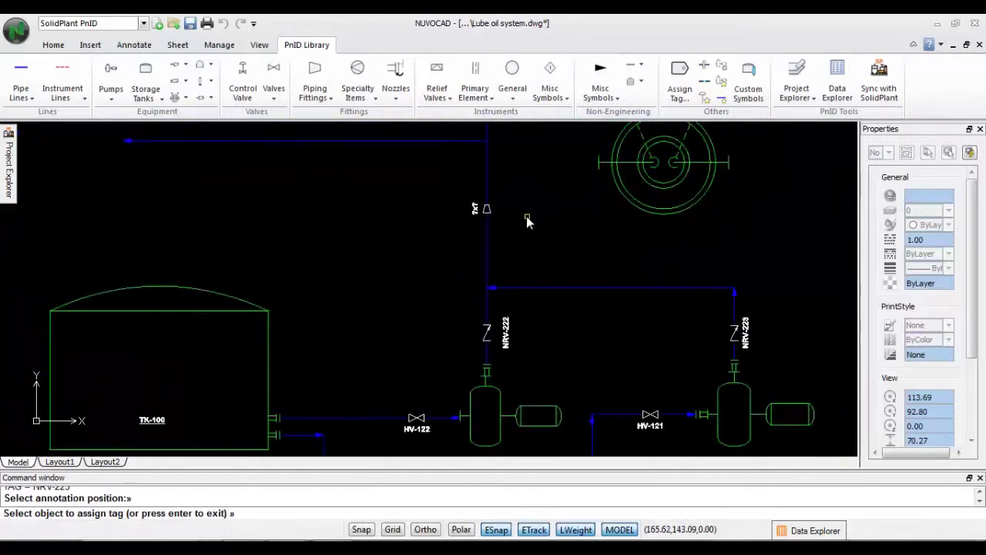
{"action": "scroll", "coordinate": [526, 251], "scroll_direction": "up", "scroll_amount": 2}
{"action": "scroll", "coordinate": [516, 299], "scroll_direction": "down", "scroll_amount": 2}
{"action": "scroll", "coordinate": [502, 231], "scroll_direction": "up", "scroll_amount": 2}
{"action": "scroll", "coordinate": [478, 331], "scroll_direction": "down", "scroll_amount": 2}
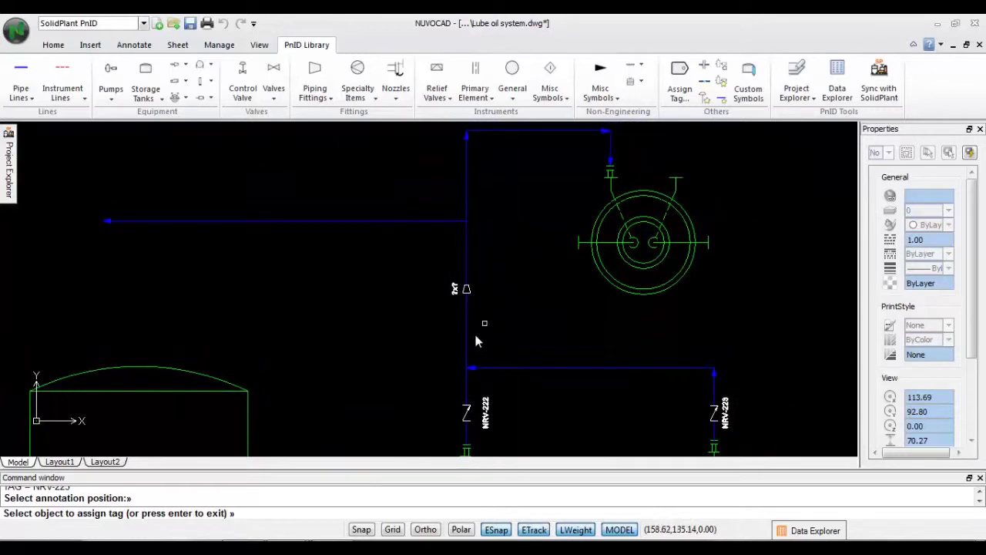
{"action": "scroll", "coordinate": [474, 362], "scroll_direction": "up", "scroll_amount": 2}
{"action": "left_click", "coordinate": [461, 316]}
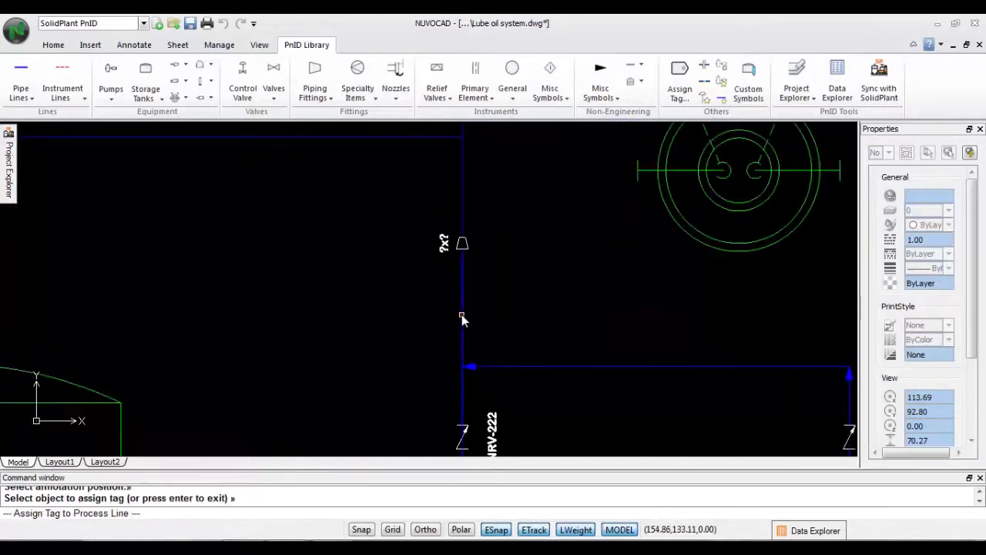
{"action": "left_click", "coordinate": [602, 222]}
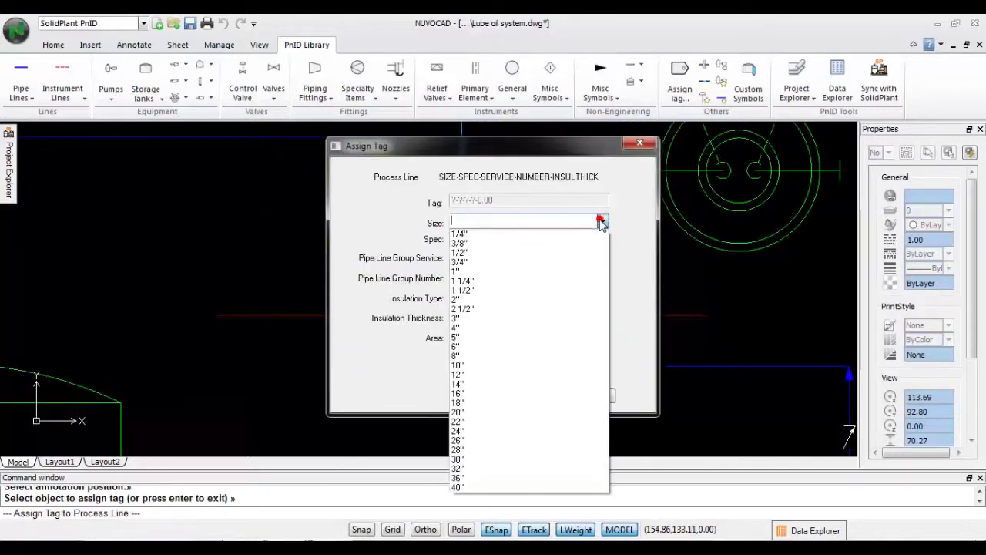
{"action": "left_click", "coordinate": [531, 347]}
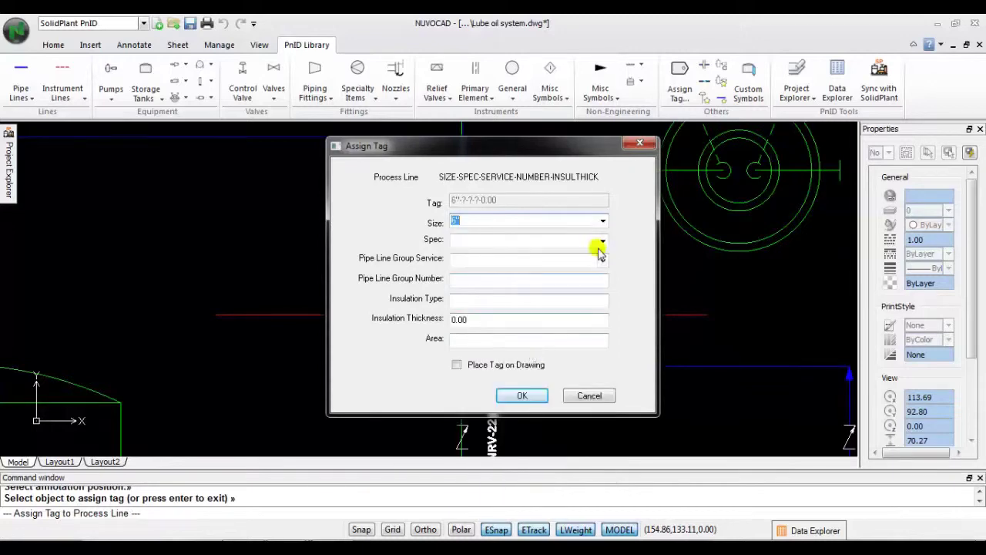
{"action": "left_click", "coordinate": [602, 241]}
{"action": "left_click", "coordinate": [553, 329]}
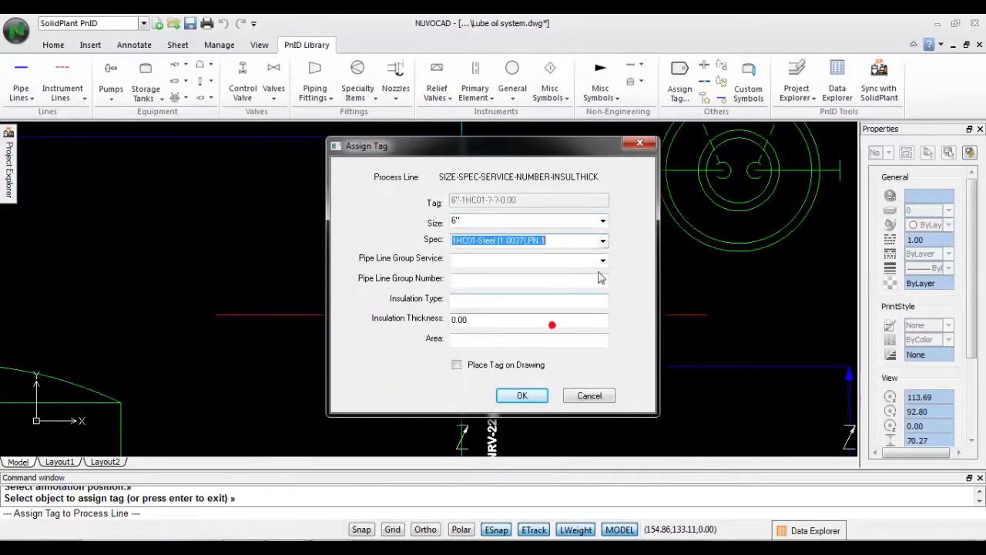
{"action": "left_click", "coordinate": [602, 260]}
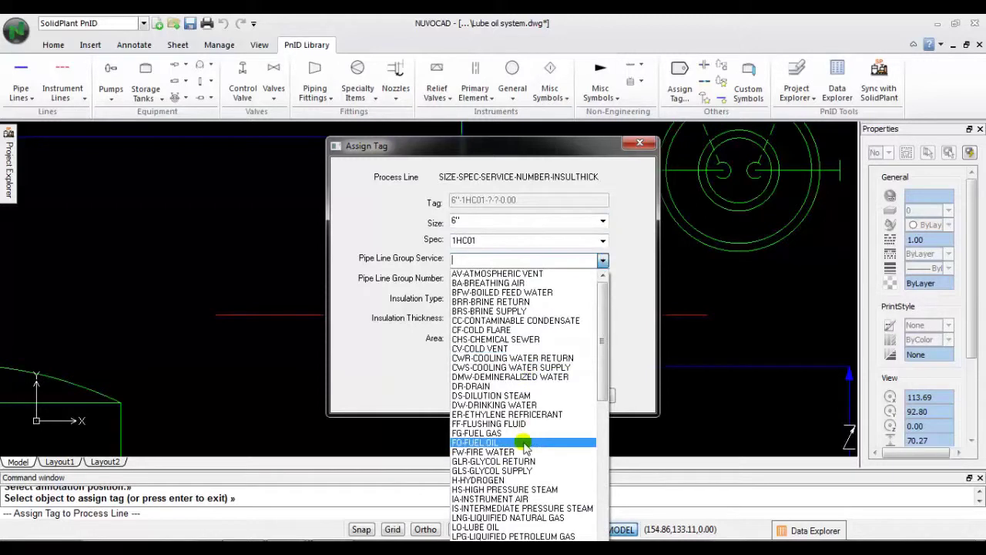
{"action": "left_click", "coordinate": [503, 527]}
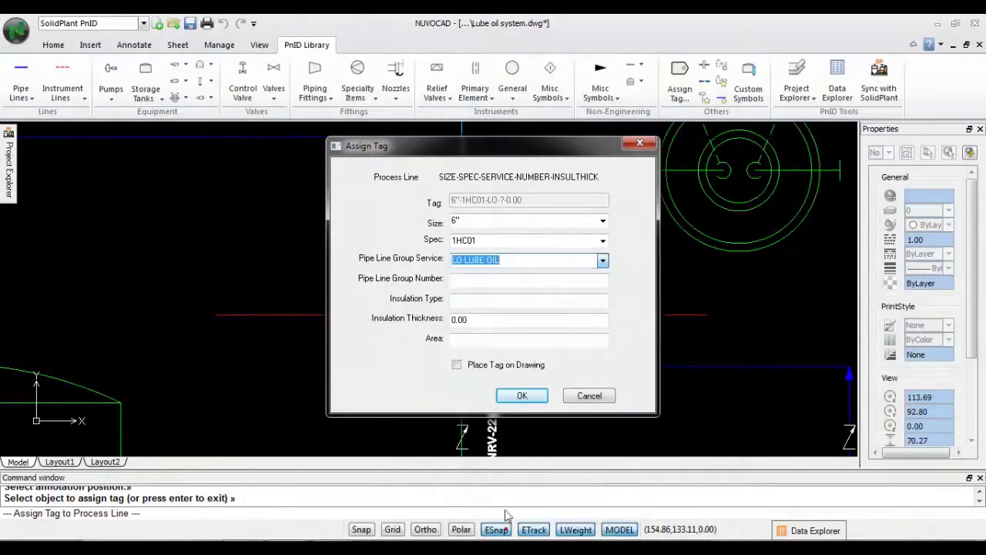
Set the pipe line group number to 321 and place the line tag just right of the vertical run near the reducer
{"action": "left_click", "coordinate": [467, 280]}
{"action": "type", "text": "321"}
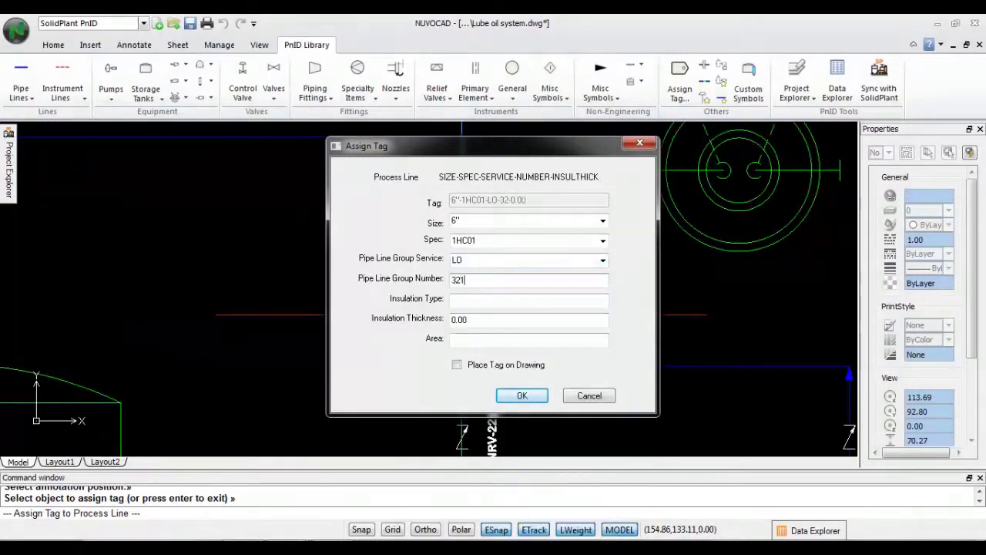
{"action": "left_click", "coordinate": [455, 364]}
{"action": "left_click", "coordinate": [507, 395]}
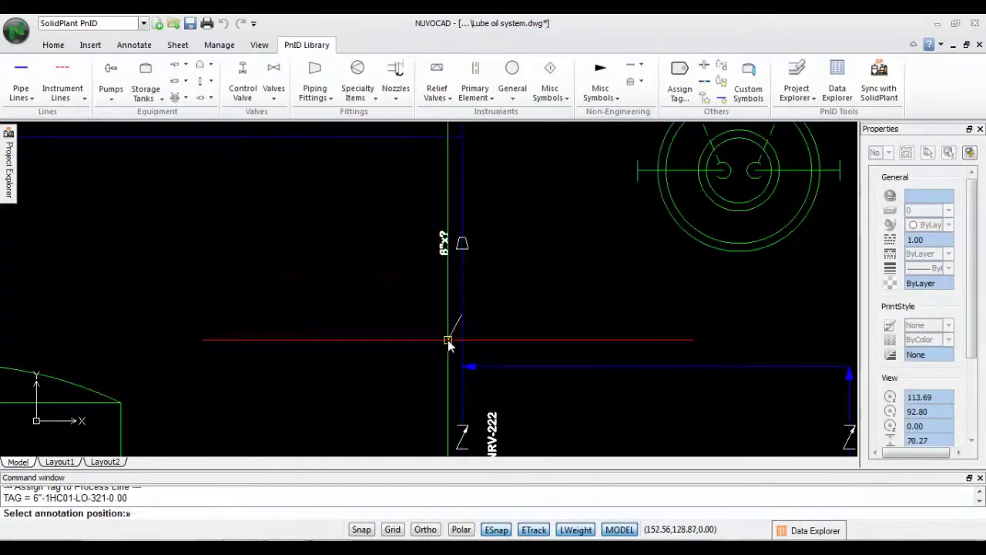
{"action": "left_click", "coordinate": [484, 263]}
Assign size 4" and spec 1HC01 to the line above the reducer leading to the spiral exchanger, without placing its tag
{"action": "scroll", "coordinate": [451, 259], "scroll_direction": "up", "scroll_amount": 3}
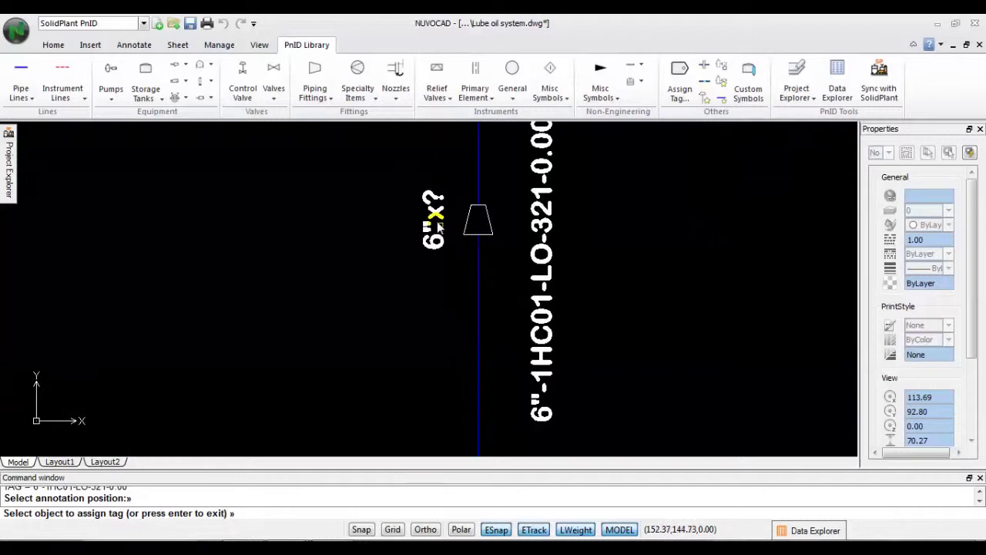
{"action": "scroll", "coordinate": [420, 284], "scroll_direction": "down", "scroll_amount": 3}
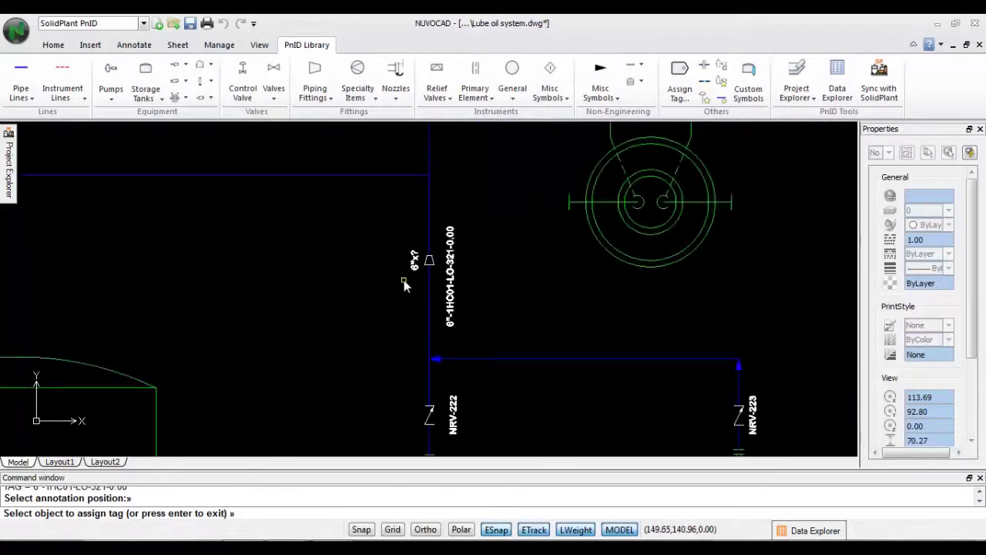
{"action": "scroll", "coordinate": [455, 171], "scroll_direction": "down", "scroll_amount": 1}
{"action": "middle_click_drag", "start_coordinate": [462, 166], "coordinate": [455, 286]}
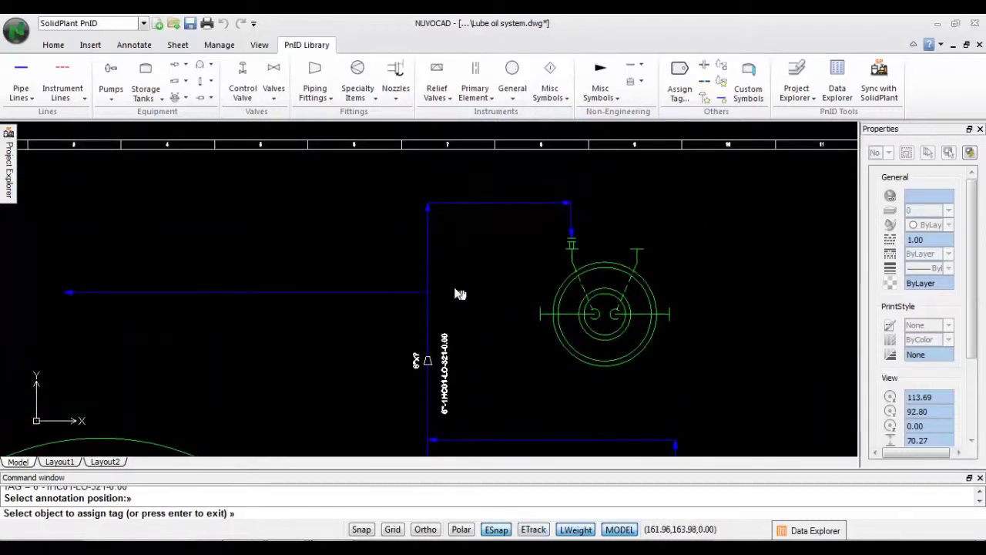
{"action": "scroll", "coordinate": [439, 270], "scroll_direction": "up", "scroll_amount": 1}
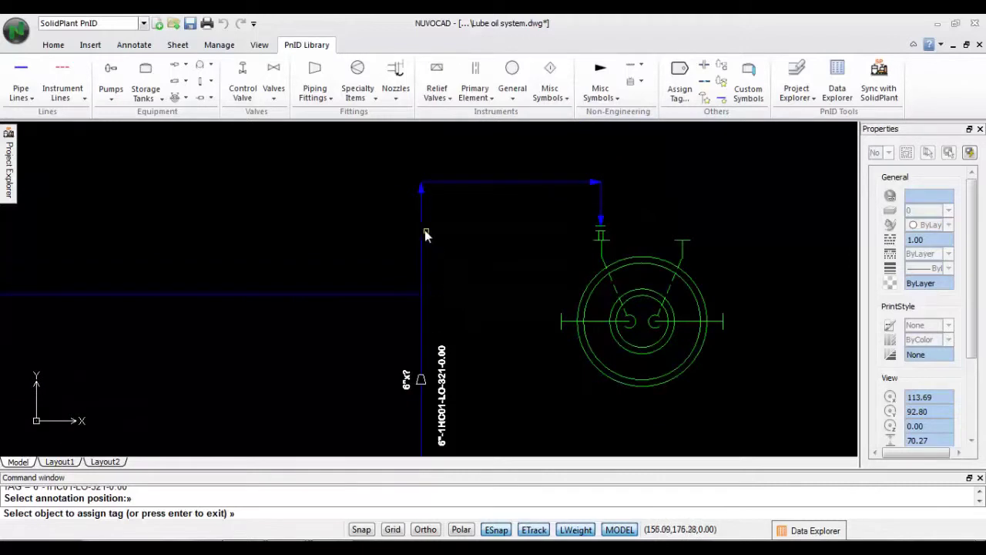
{"action": "left_click", "coordinate": [420, 228]}
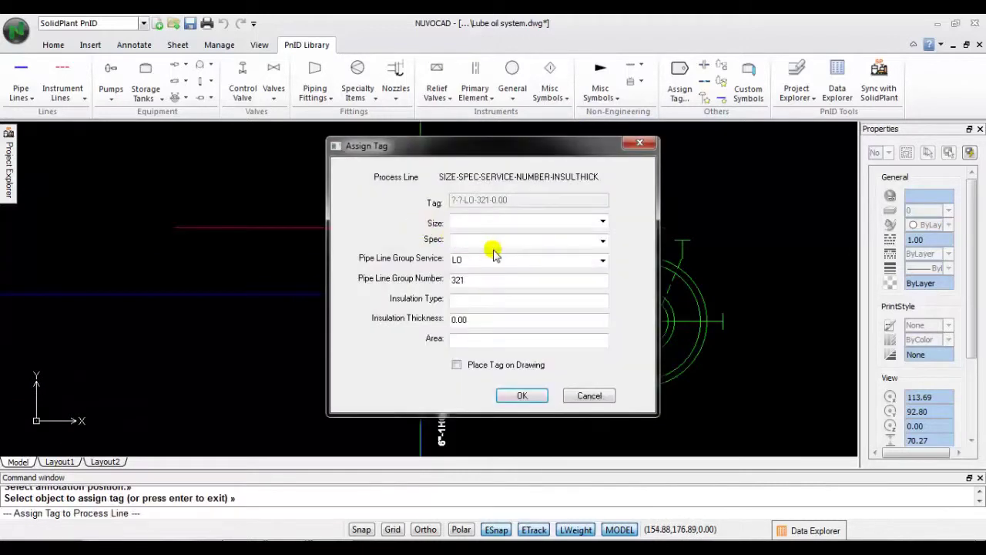
{"action": "left_click", "coordinate": [603, 222]}
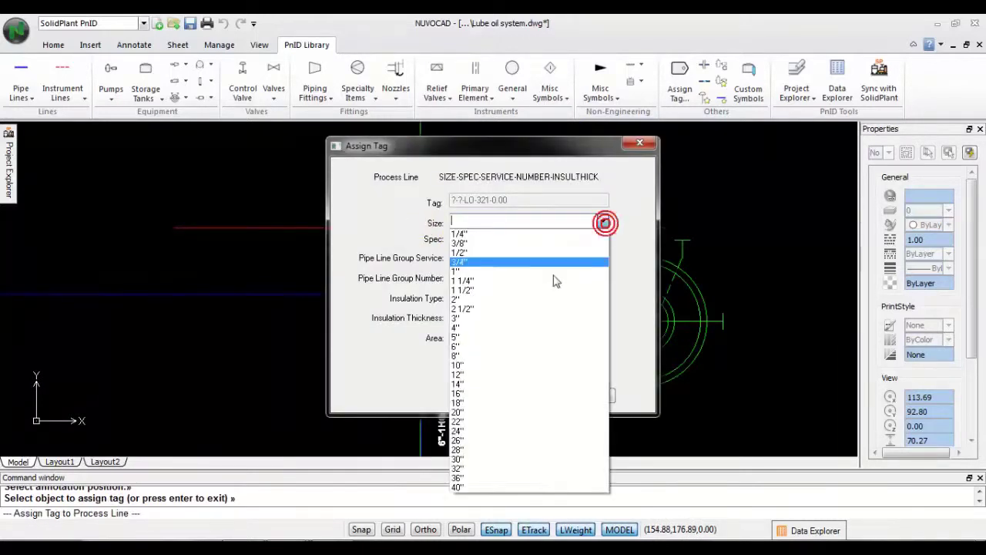
{"action": "left_click", "coordinate": [513, 326]}
{"action": "left_click", "coordinate": [601, 241]}
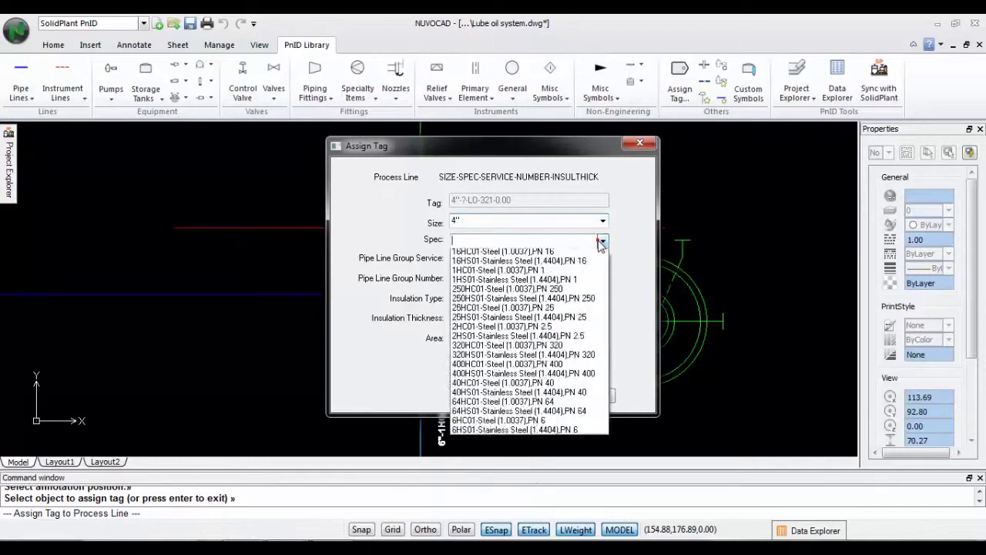
{"action": "left_click", "coordinate": [526, 328]}
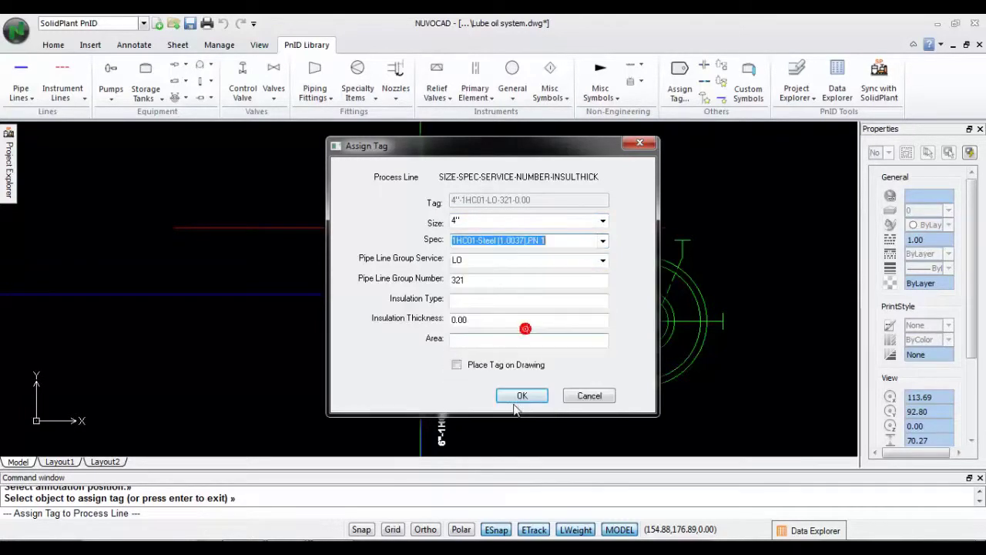
{"action": "left_click", "coordinate": [521, 396]}
{"action": "scroll", "coordinate": [421, 396], "scroll_direction": "up", "scroll_amount": 3}
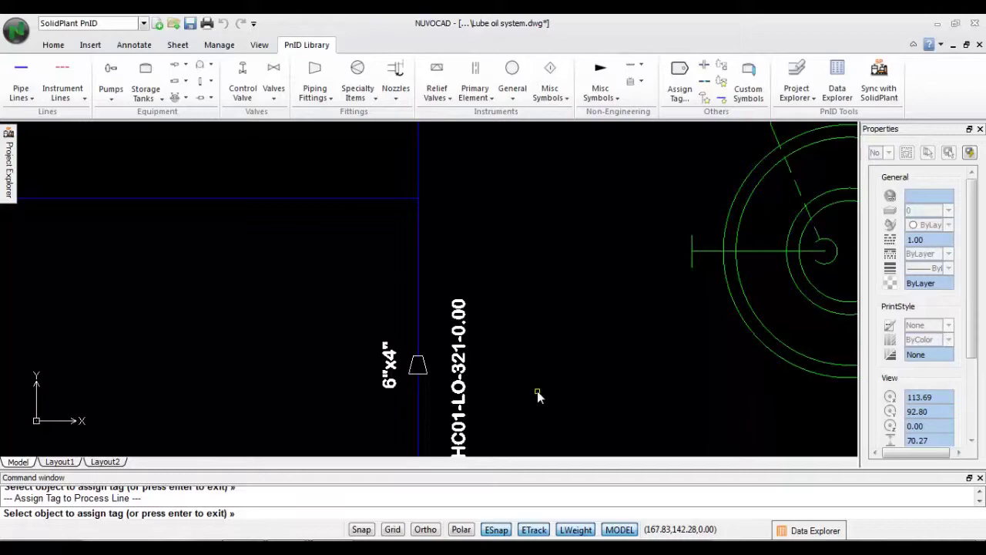
{"action": "scroll", "coordinate": [524, 307], "scroll_direction": "down", "scroll_amount": 5}
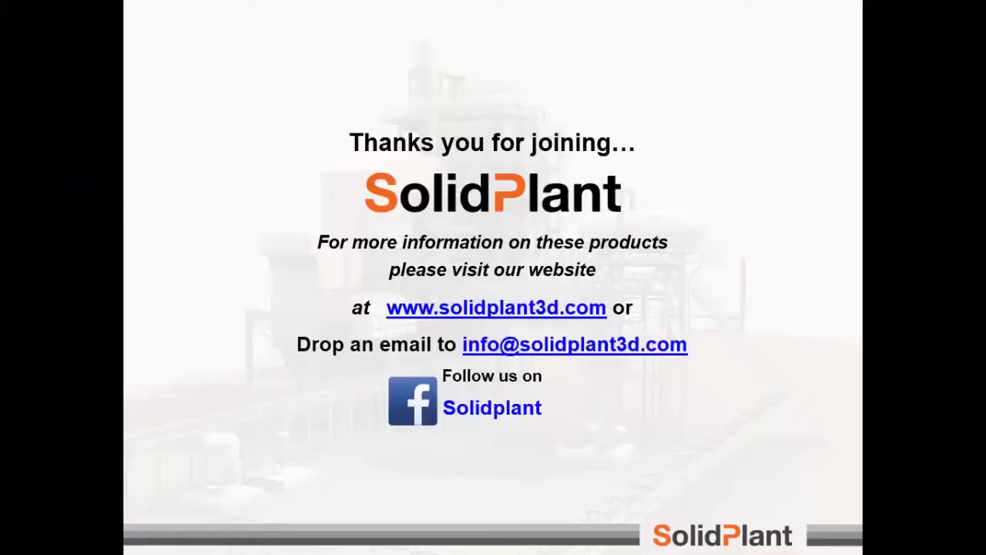